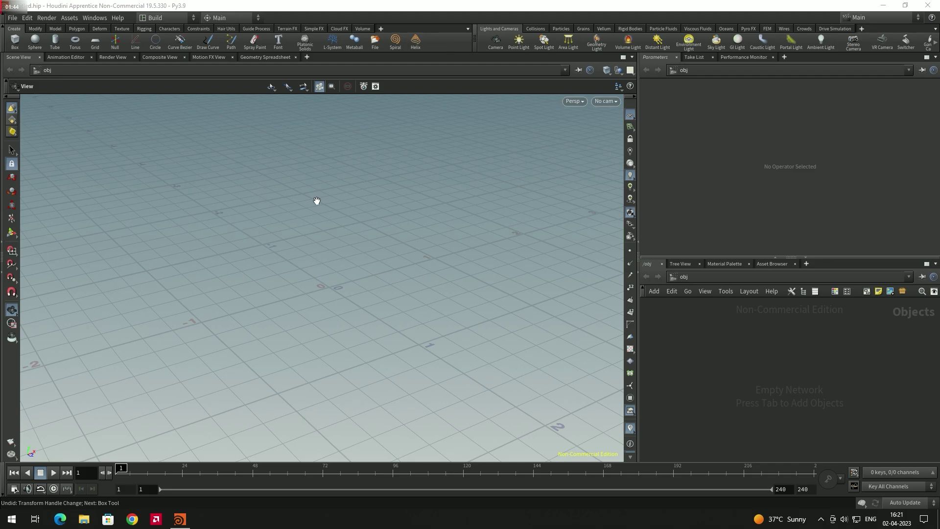
left_click(740, 128)
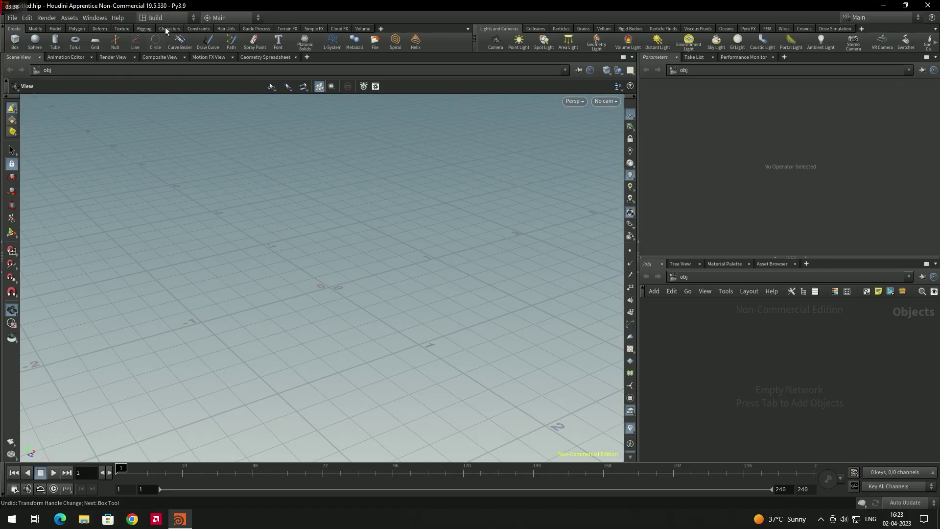
left_click(122, 28)
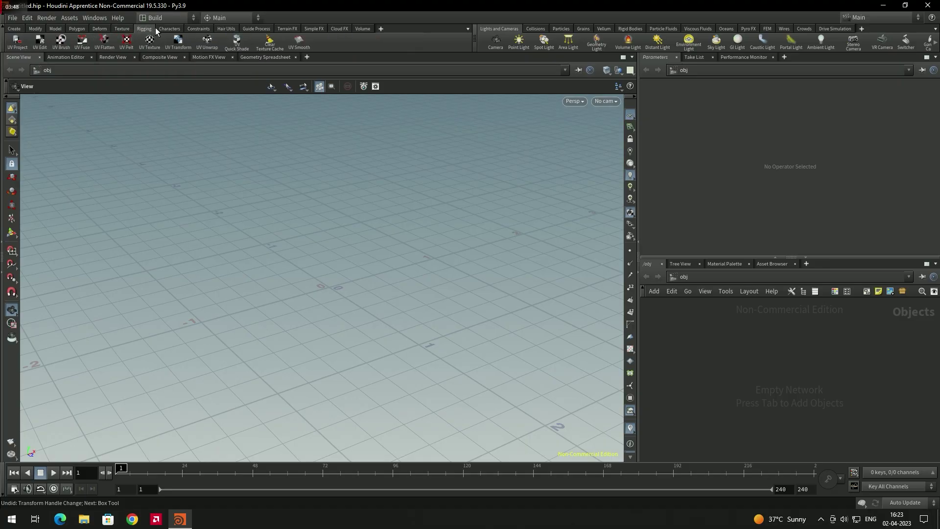
left_click(314, 28)
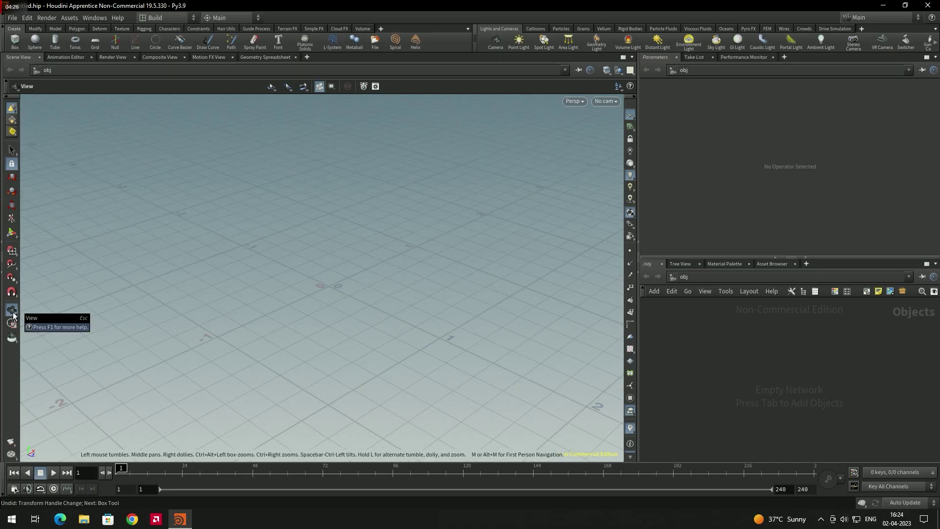
Tumble and pan the perspective view around the empty construction grid.
left_click_drag(420, 248, 467, 241)
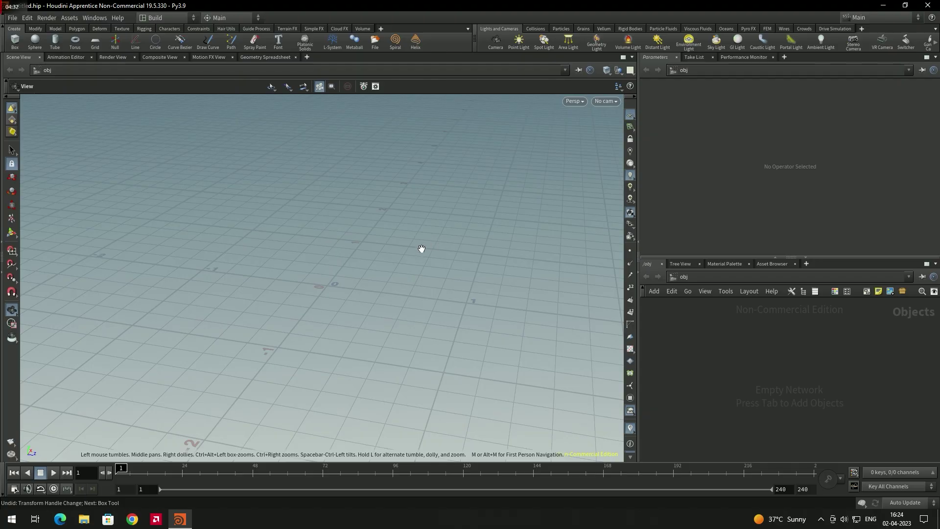
right_click(344, 247)
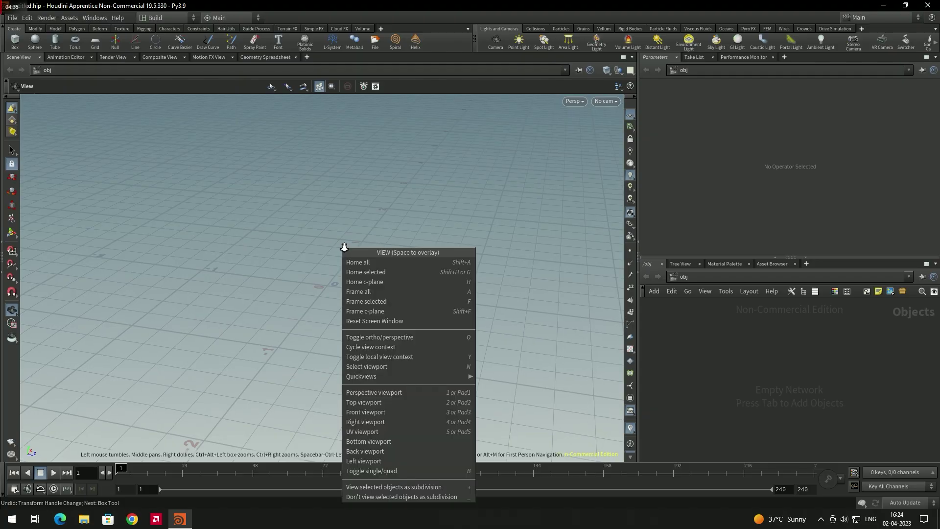
left_click_drag(348, 210, 325, 361)
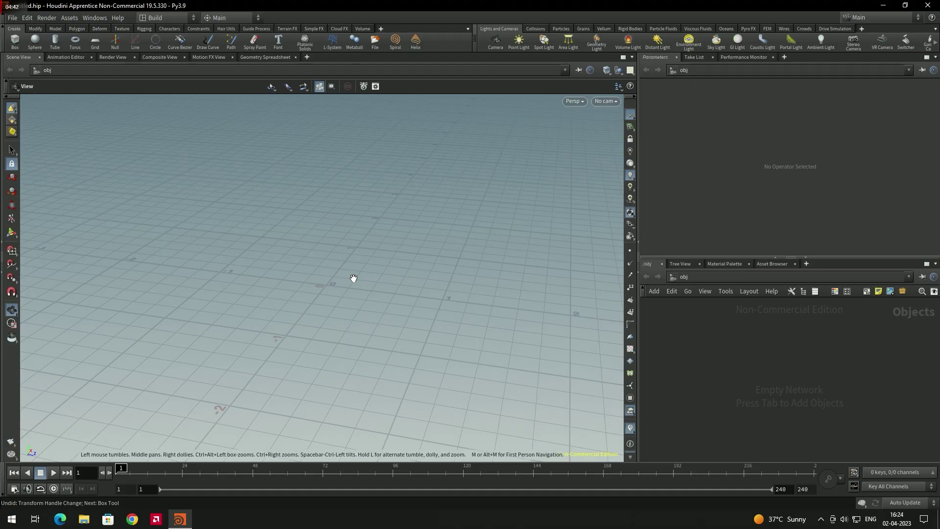
left_click_drag(353, 277, 369, 263)
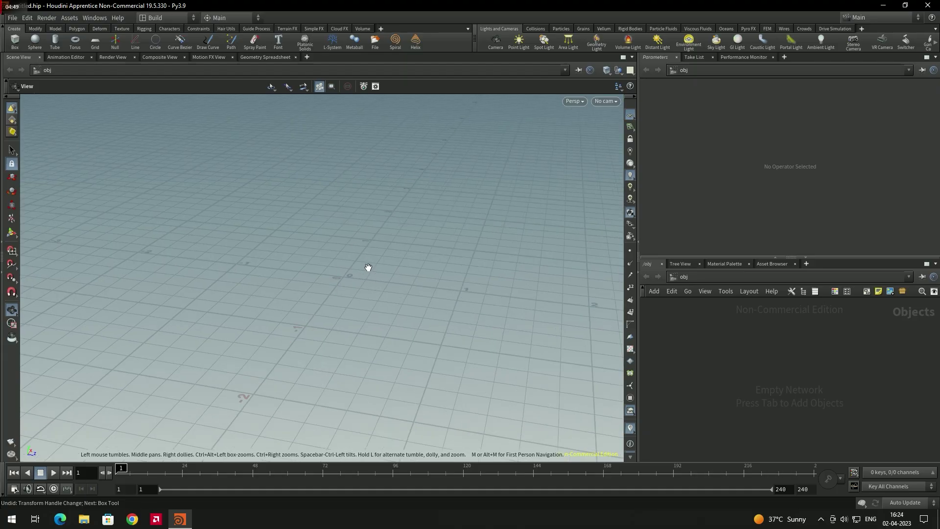
middle_click_drag(365, 269, 342, 247)
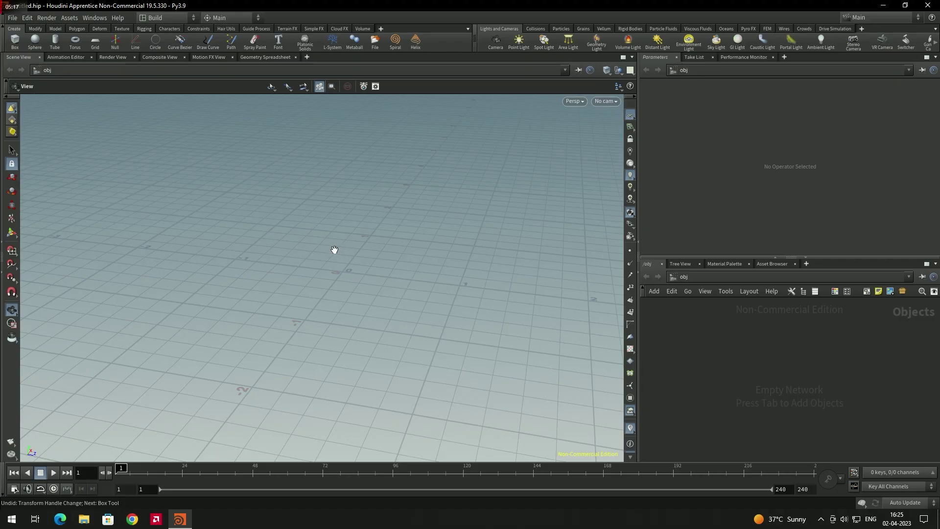
Create a polygon mesh box on the grid and move it to about X -0.19, Y 0.40, Z -0.27.
left_click(16, 46)
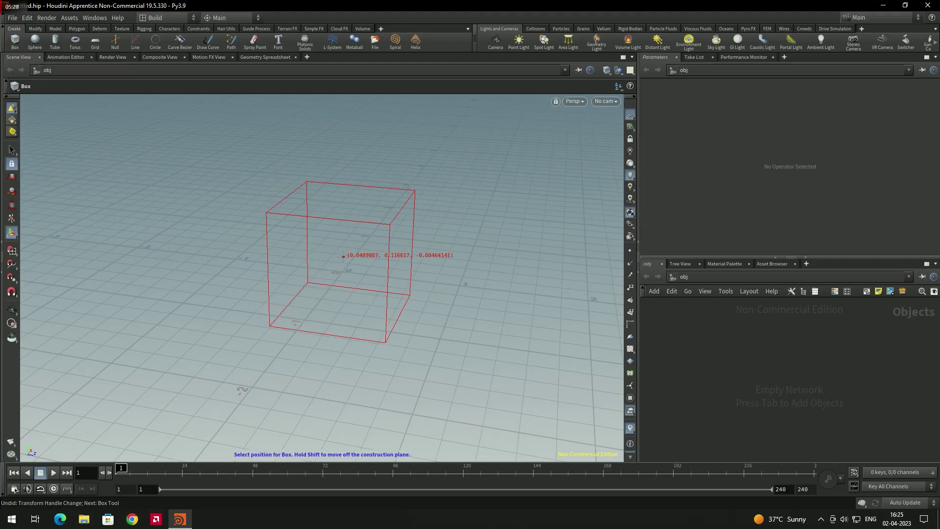
left_click(228, 213)
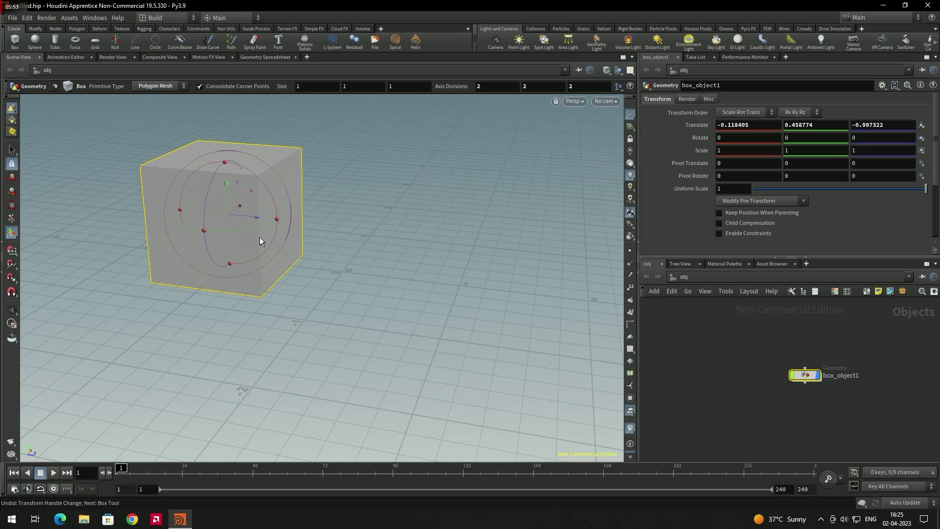
left_click_drag(256, 219, 286, 220)
key("ctrl+z")
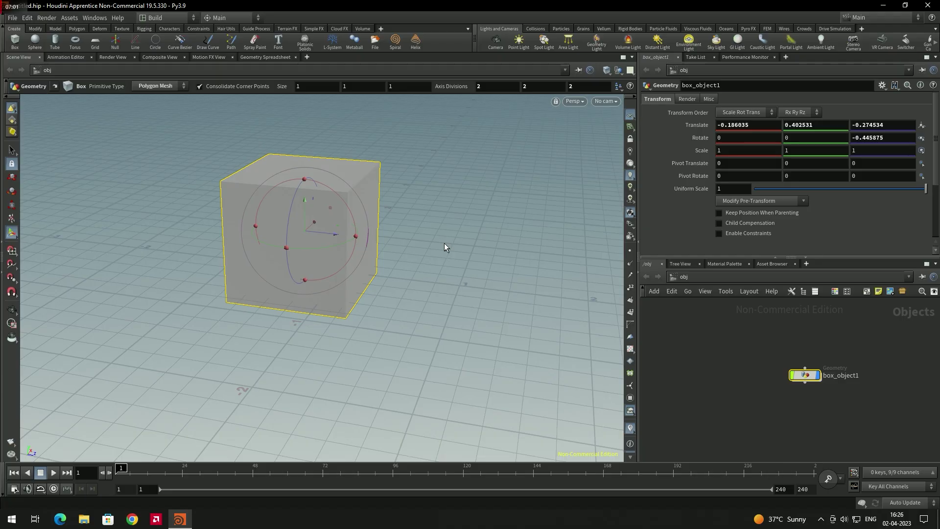
Move the box with the Move tool to about X -0.07, Y 0.36, Z -0.22.
key("Escape")
left_click_drag(451, 218, 410, 224)
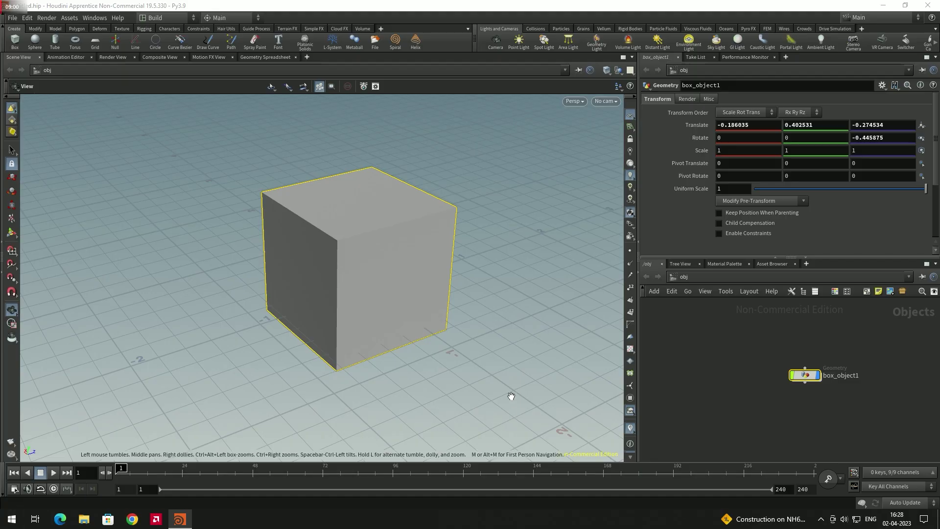
left_click_drag(250, 309, 255, 289)
right_click_drag(312, 250, 345, 221)
middle_click_drag(367, 216, 324, 218)
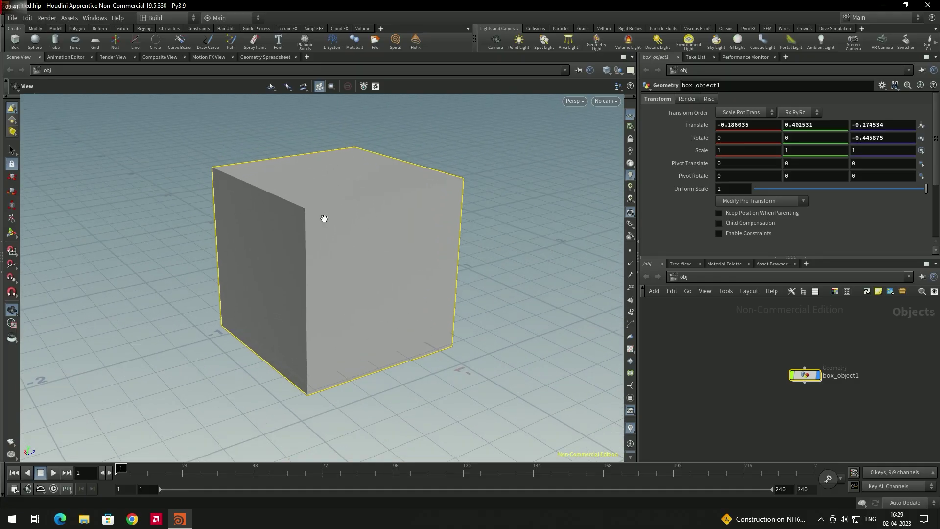
left_click(14, 179)
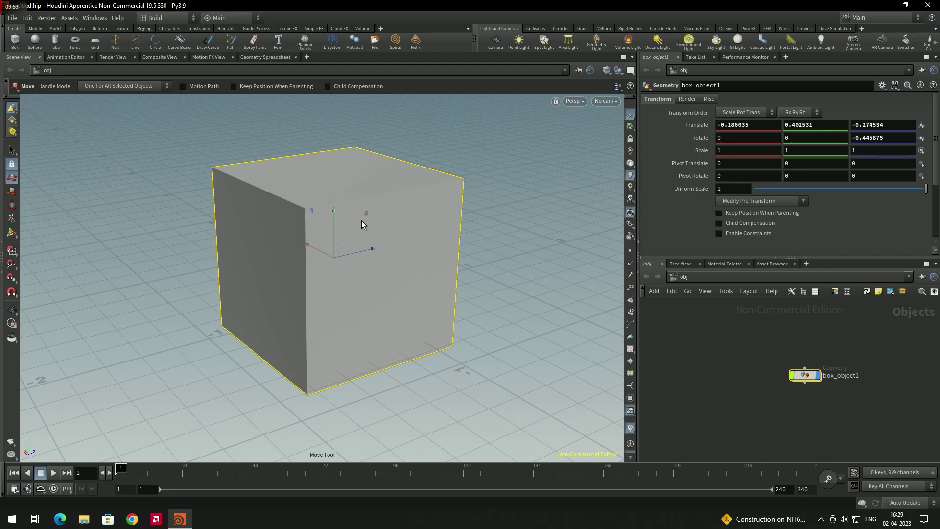
left_click_drag(334, 213, 371, 253)
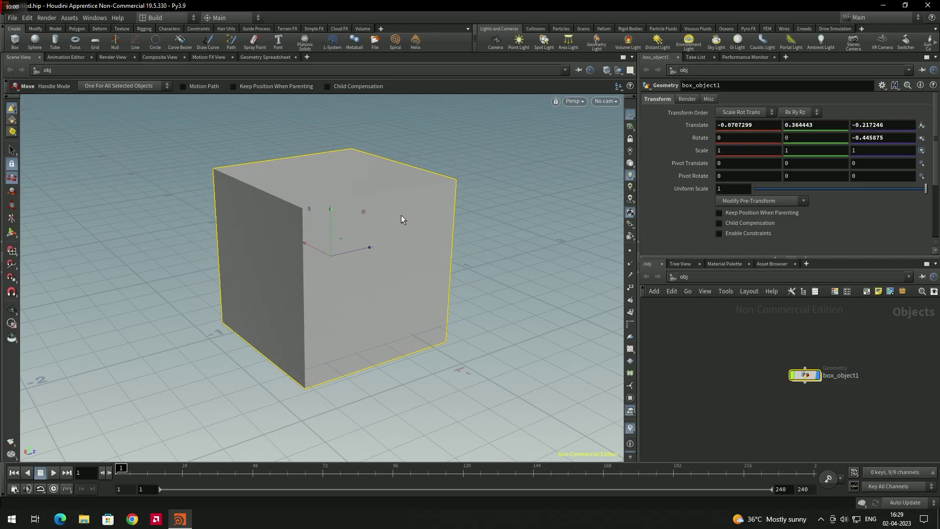
Try rotating the box freely with the Rotate tool and undo the rotation.
left_click(12, 192)
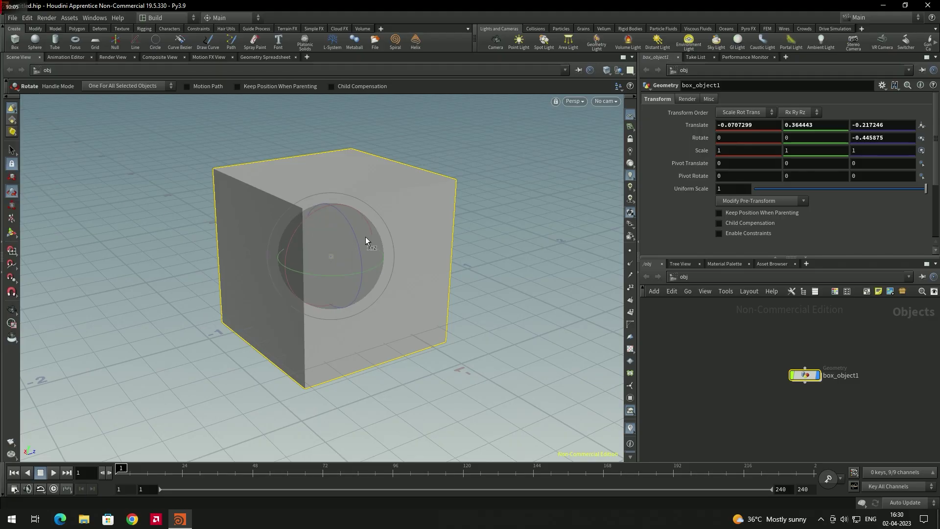
left_click_drag(351, 233, 260, 273)
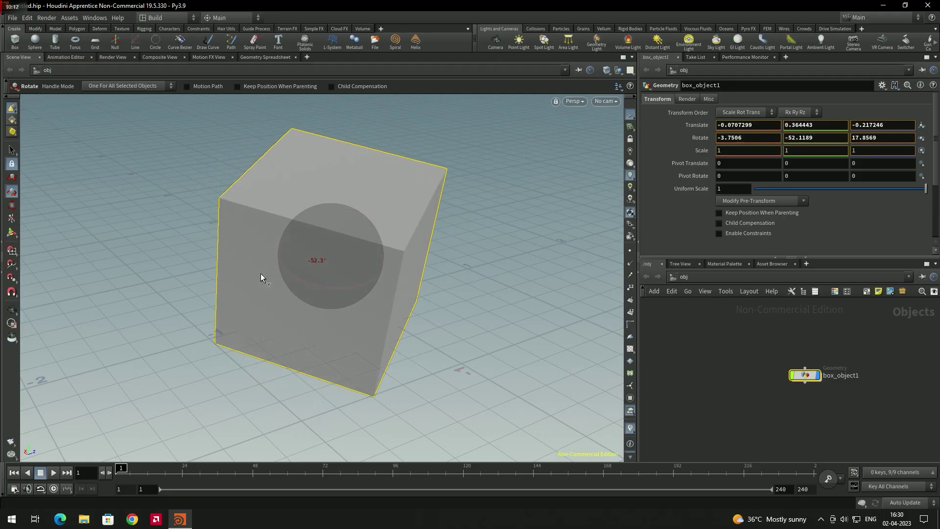
key("ctrl+z")
key("ctrl+z")
key("ctrl+z")
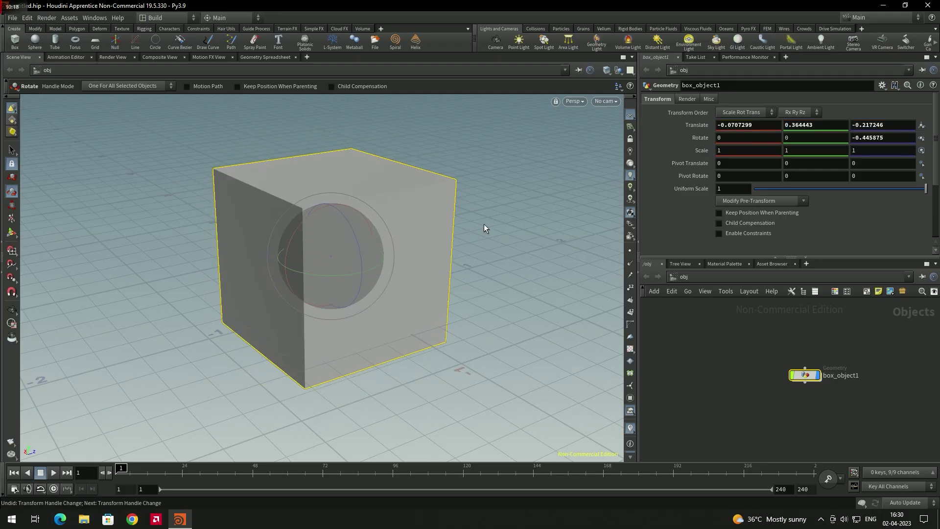
key("ctrl+y")
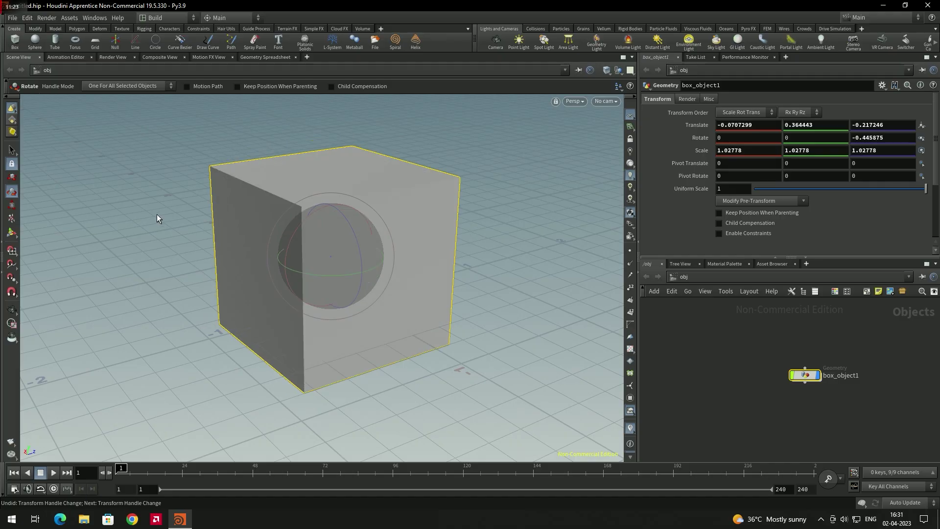
Scale the box along each axis and then uniformly with the Scale tool, to about X 1.14, Y 0.89, Z 1.32.
left_click(12, 206)
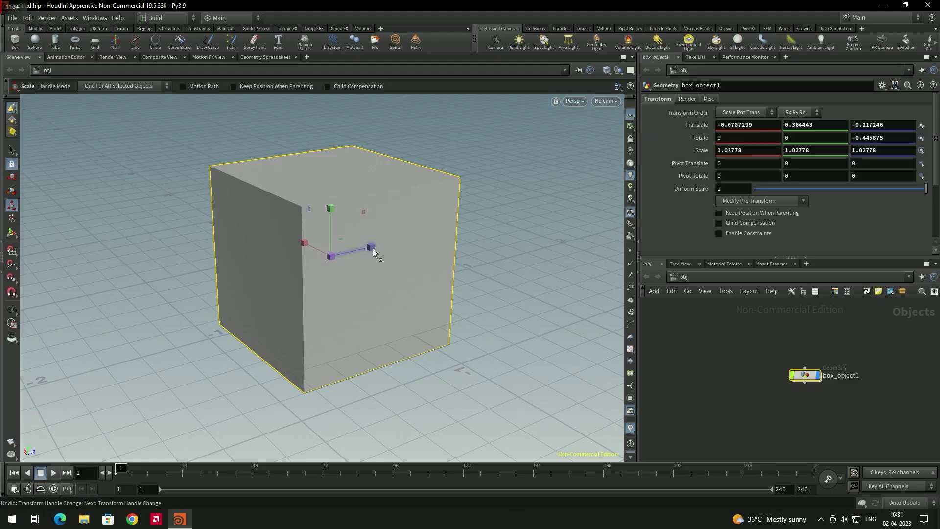
mouse_move(372, 248)
left_mouse_down()
mouse_move(402, 248)
mouse_move(373, 248)
left_mouse_up()
left_click_drag(330, 208, 331, 208)
left_click_drag(310, 246, 298, 242)
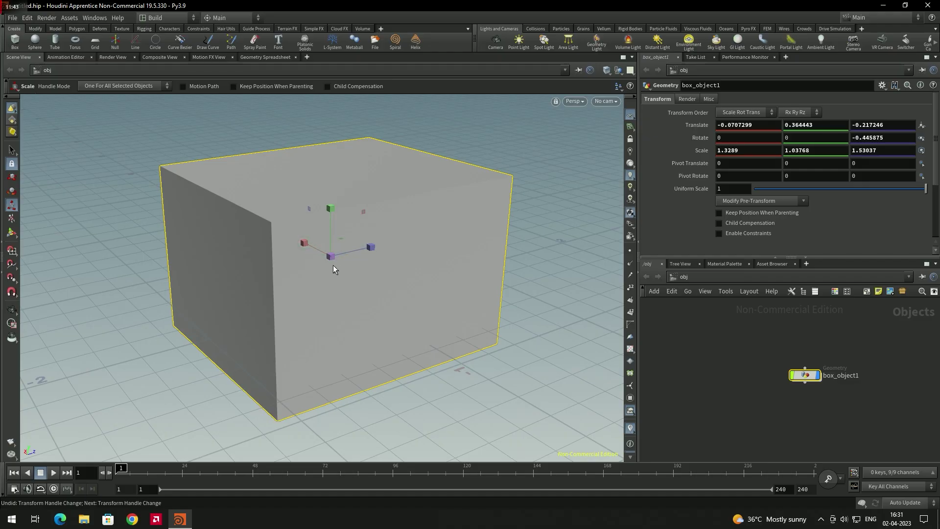
left_click_drag(331, 259, 303, 289)
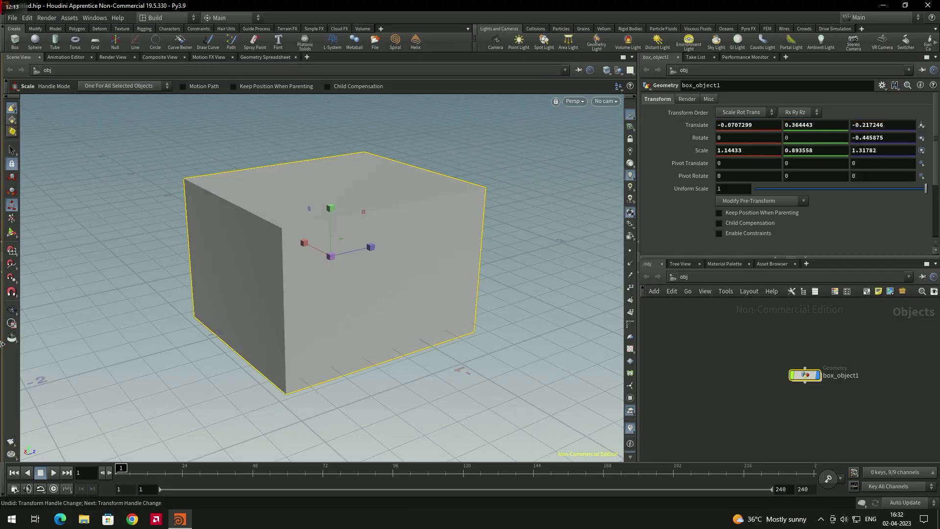
Tumble around the scaled box, fly forward, back and sideways and look around with first-person navigation, and leave that mode.
left_click(12, 310)
left_click_drag(193, 248, 351, 297)
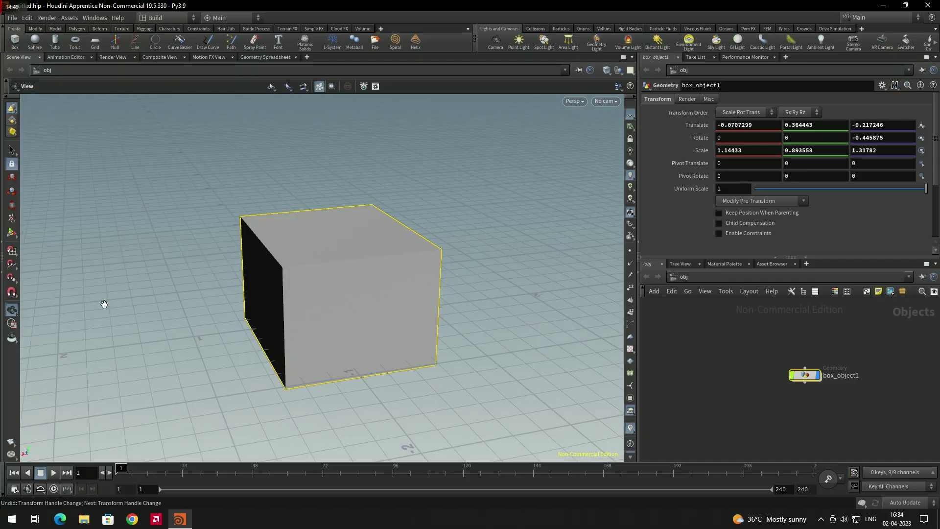
left_click(11, 313)
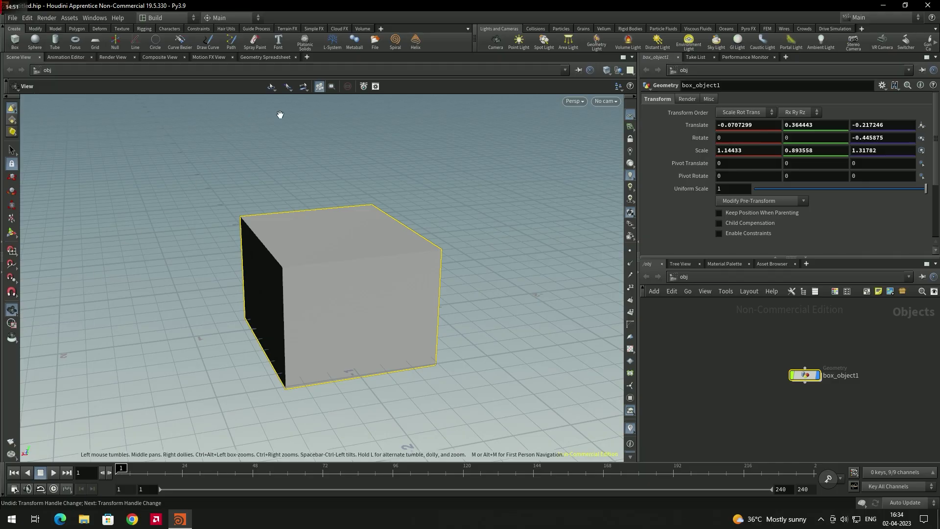
left_click(363, 86)
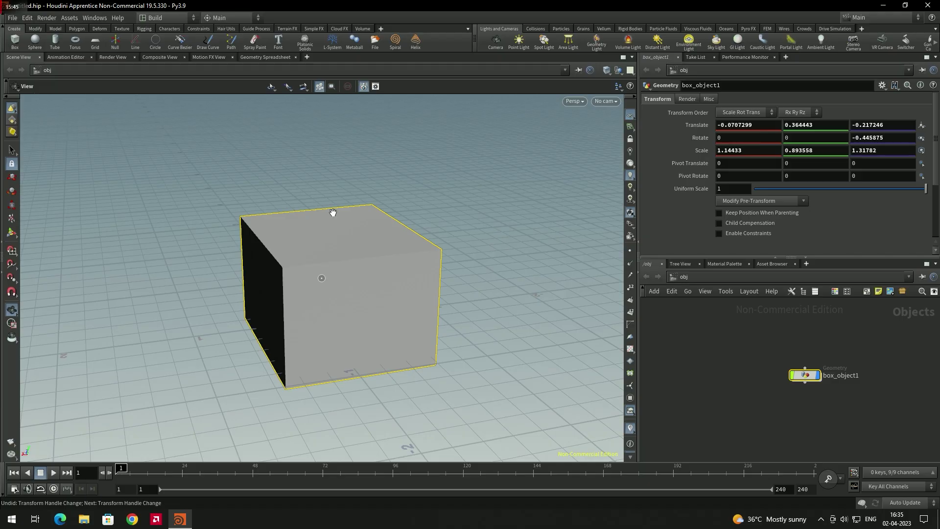
key("m")
key("w")
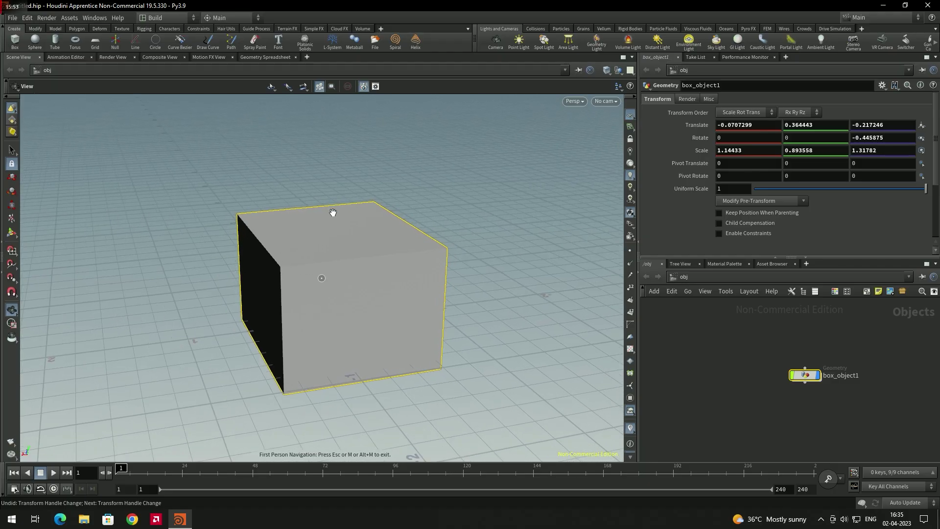
key("s")
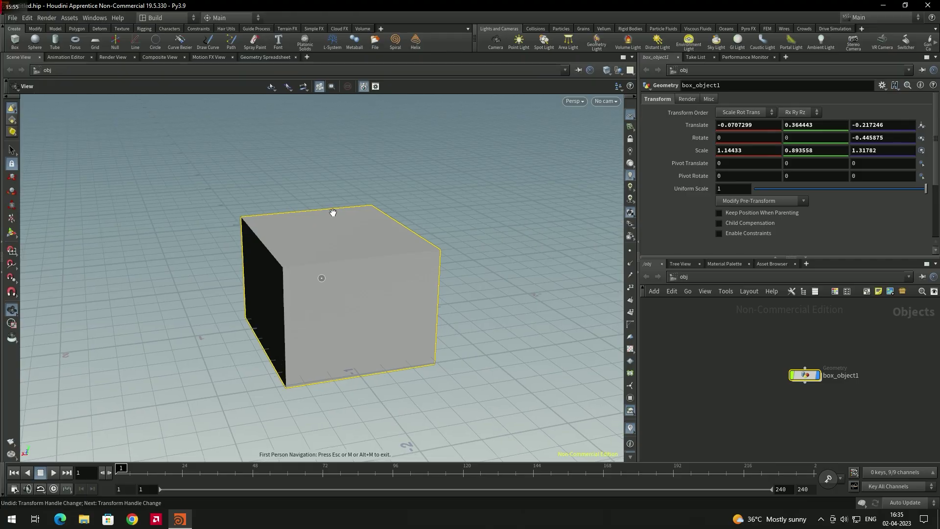
key("a")
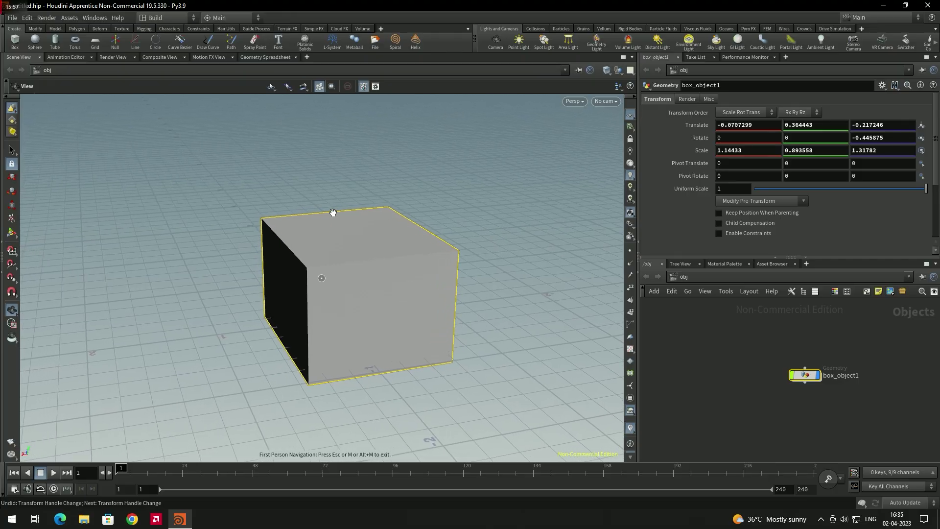
key("a")
key("d")
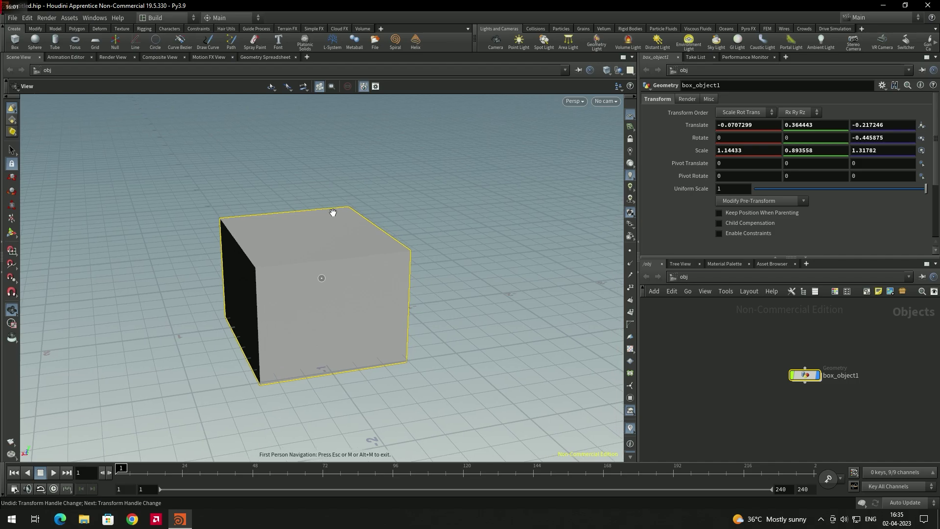
key("a")
key("d")
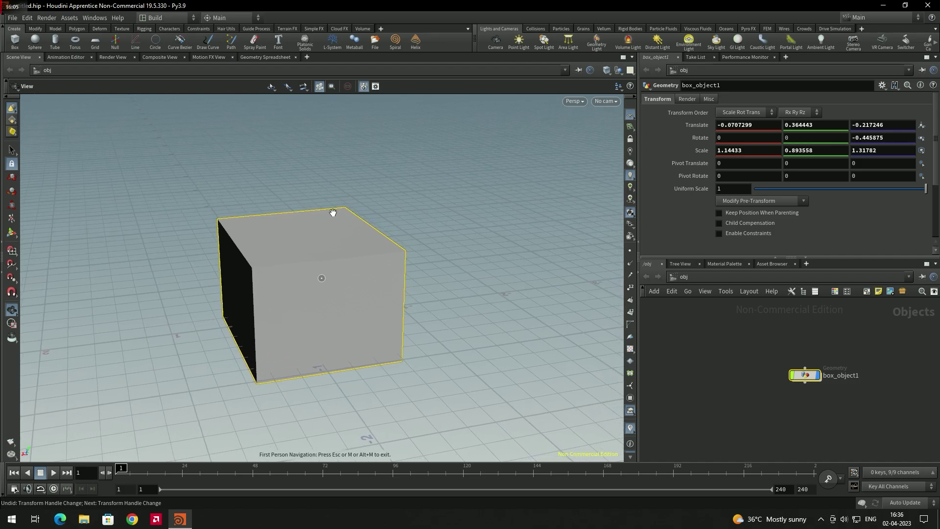
left_click_drag(333, 212, 444, 171)
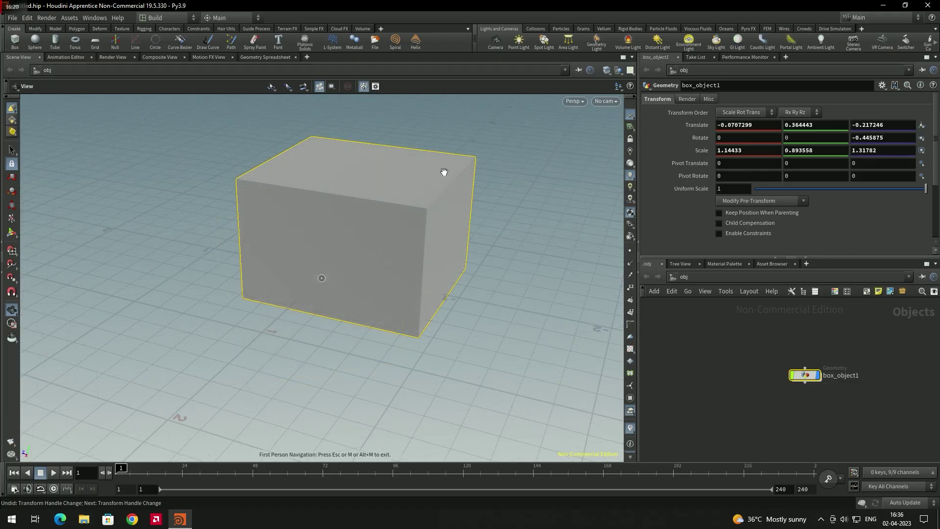
left_click(364, 88)
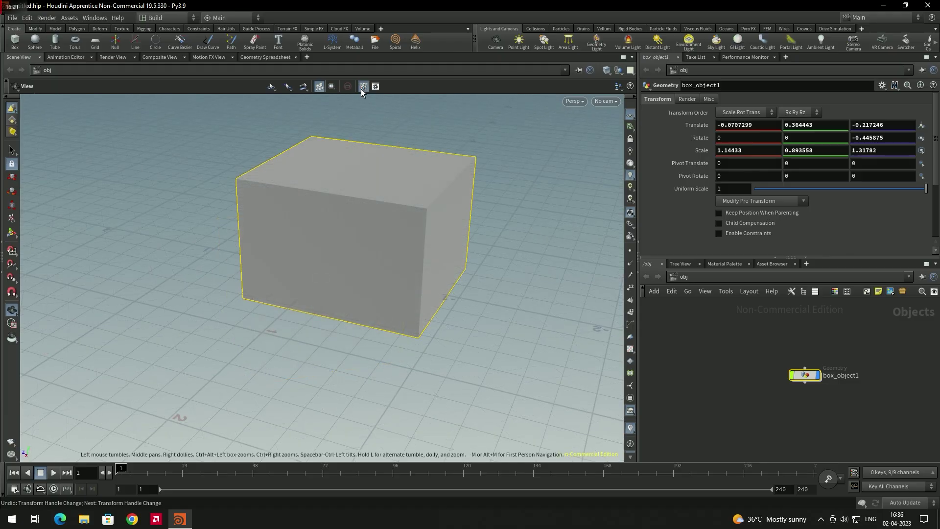
Pan the view around the box, strafe sideways in first-person navigation and leave that mode.
middle_click_drag(504, 208, 394, 289)
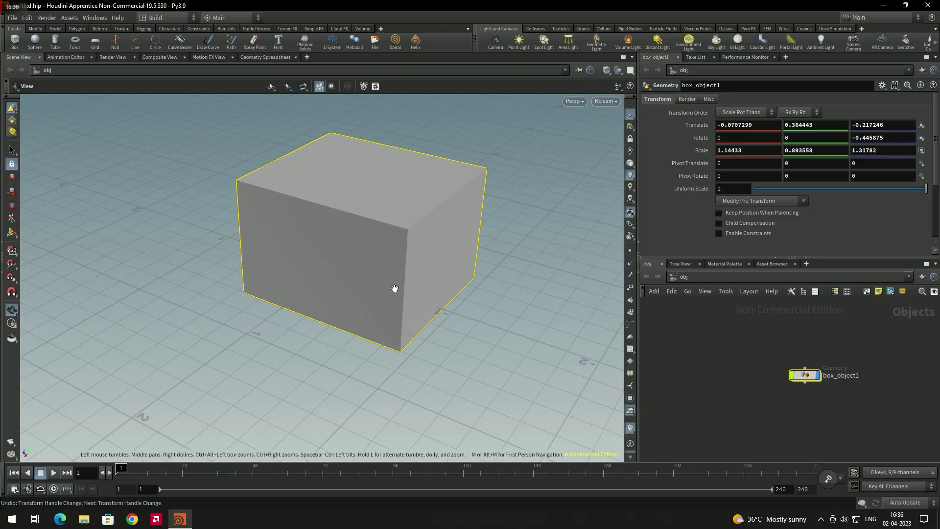
left_click(363, 87)
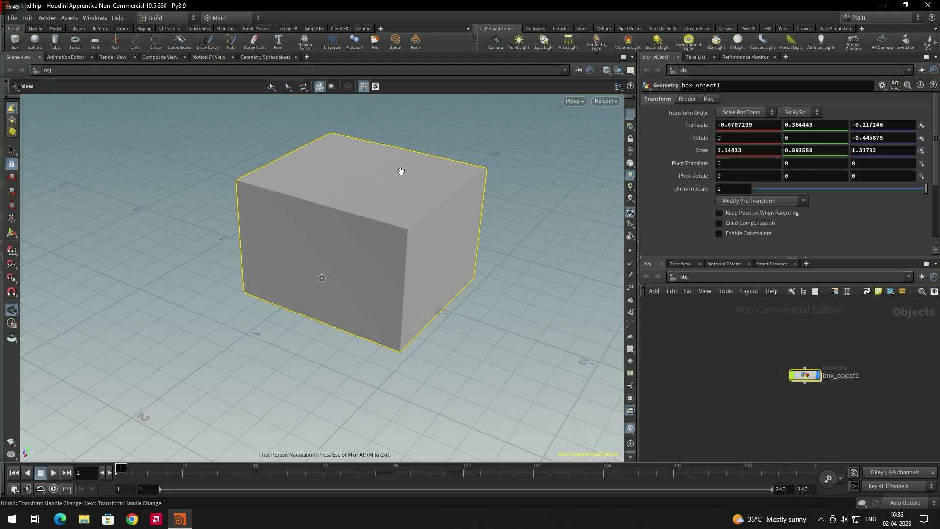
key("a")
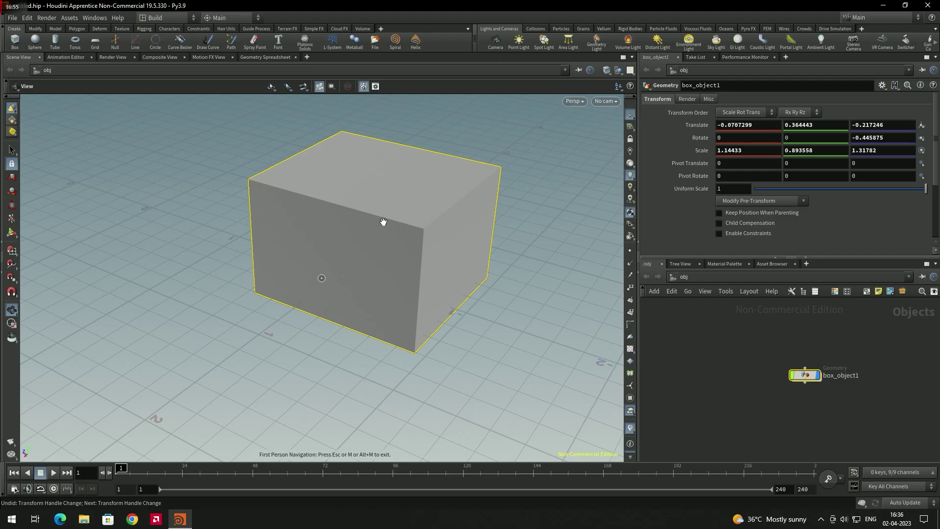
key("Escape")
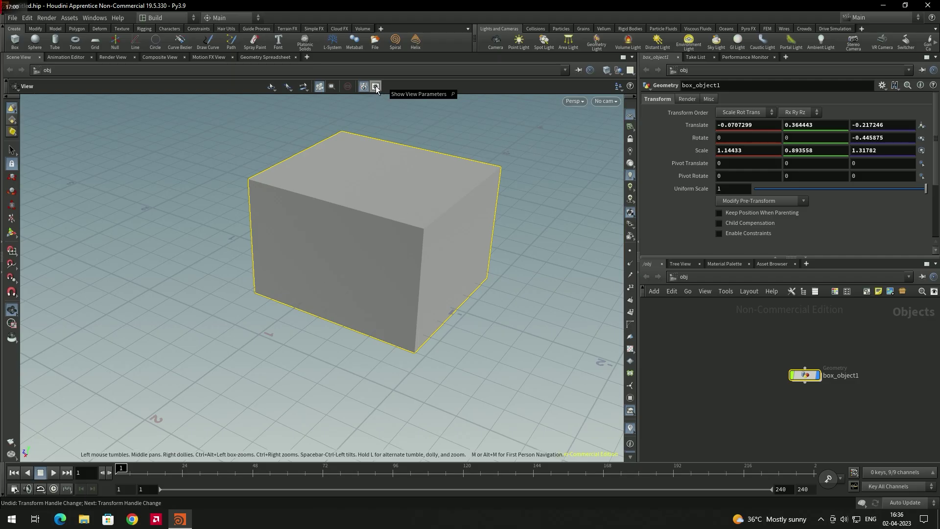
Set the movement speed for first-person navigation to 5.5 in the view parameters.
left_click(376, 87)
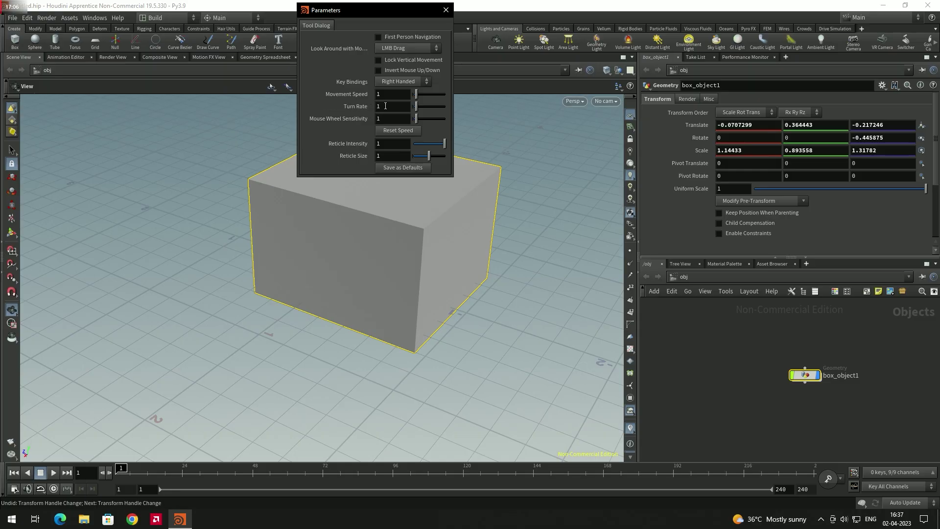
left_click_drag(430, 97, 427, 97)
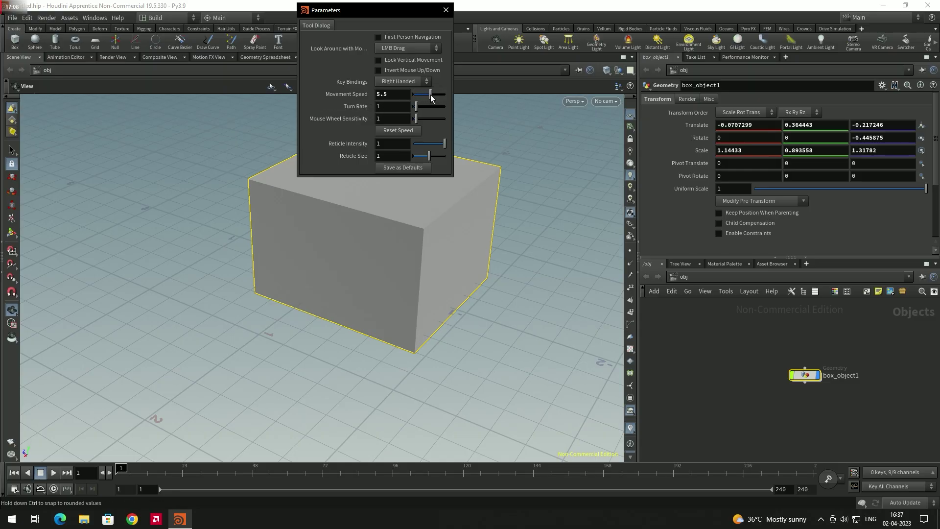
left_click(445, 10)
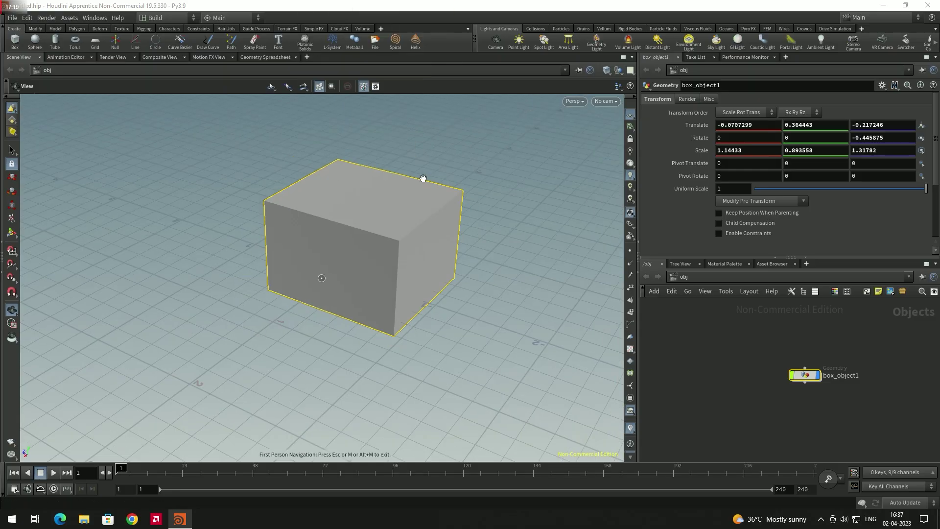
Test the new speed by flying forward, sideways and back around the box in first-person navigation, and leave that mode.
key("w")
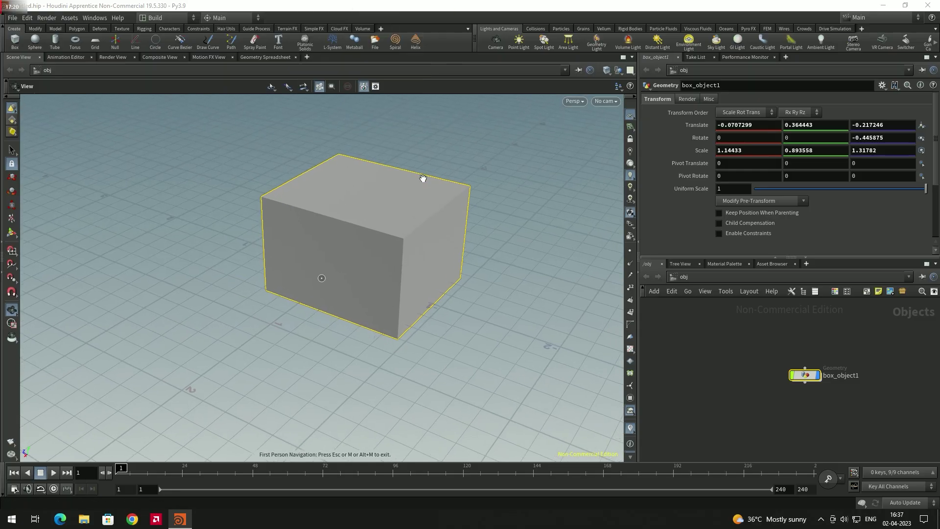
key("a")
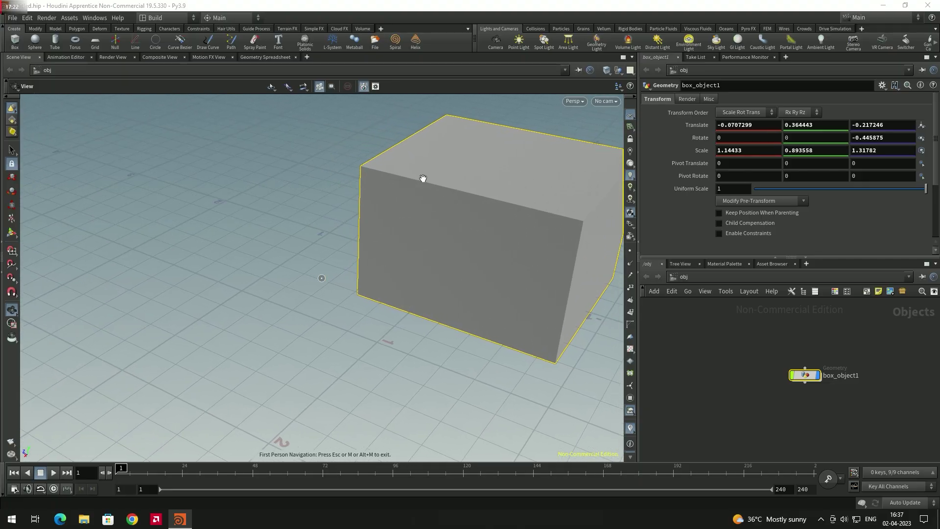
key("d")
key("s")
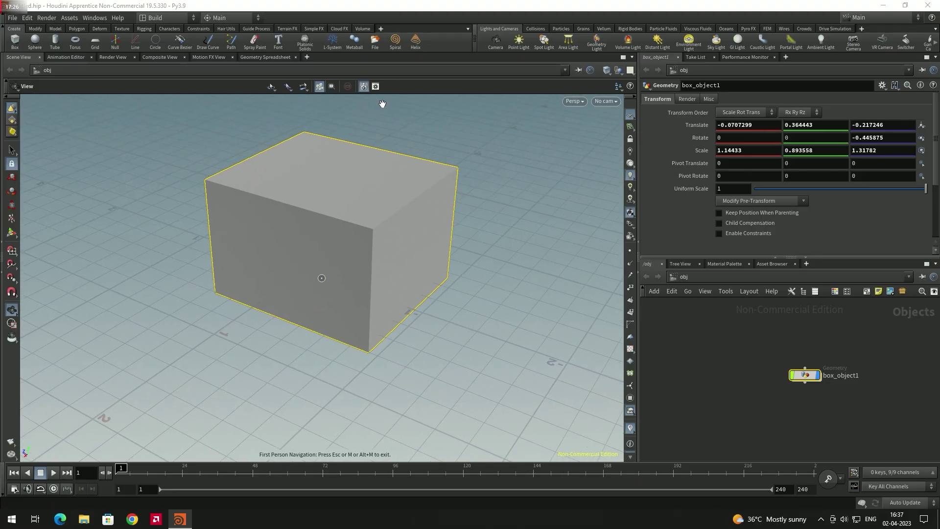
key("Escape")
Raise the first-person movement speed further in the view parameters.
left_click(375, 89)
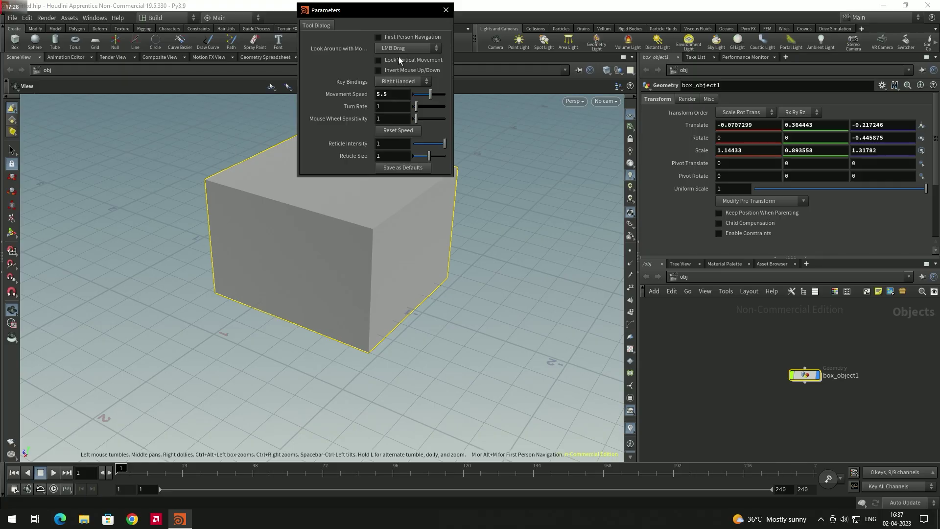
left_click_drag(431, 93, 441, 94)
left_click(446, 10)
Fly back from the box and forward again in first-person navigation at the higher speed, and leave that mode.
key("m")
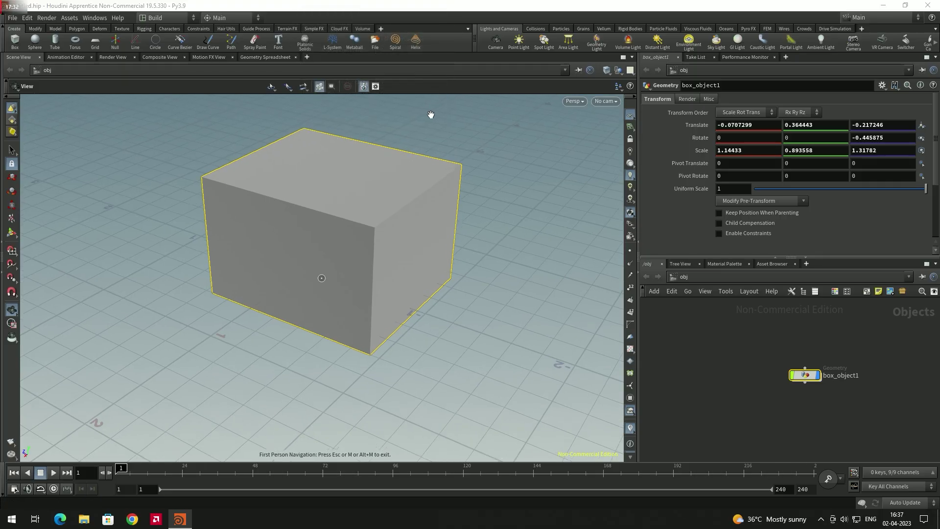
key("s")
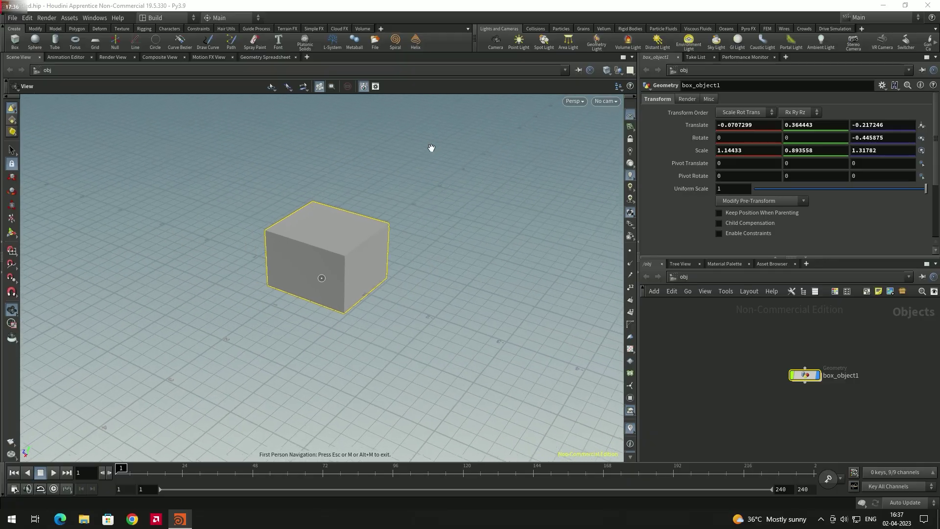
key("w")
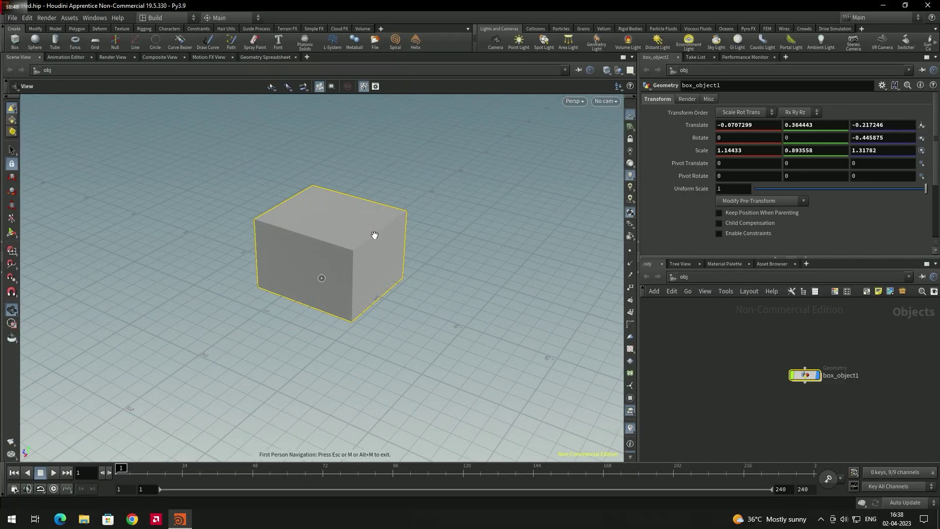
key("Escape")
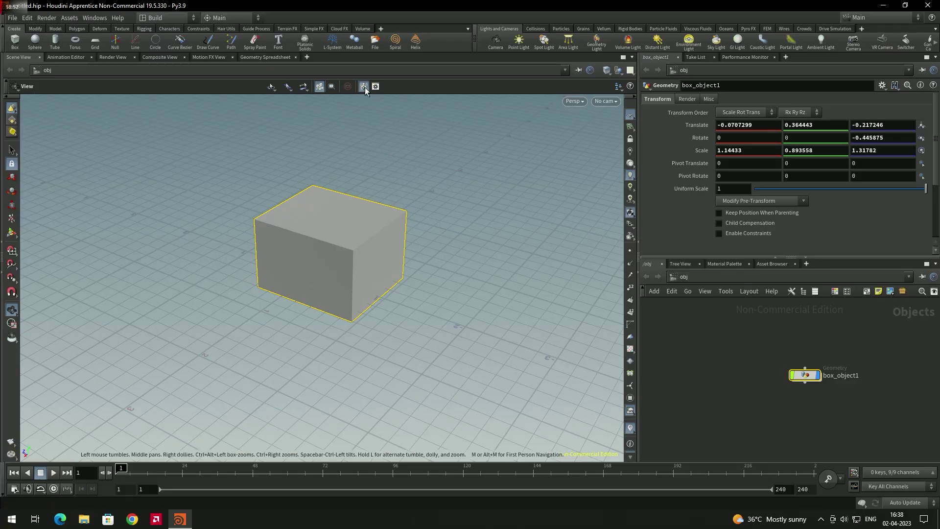
Toggle between the four-view layout and single views, maximizing the Front view and the Perspective view, and end in Perspective.
middle_click_drag(420, 225, 346, 304)
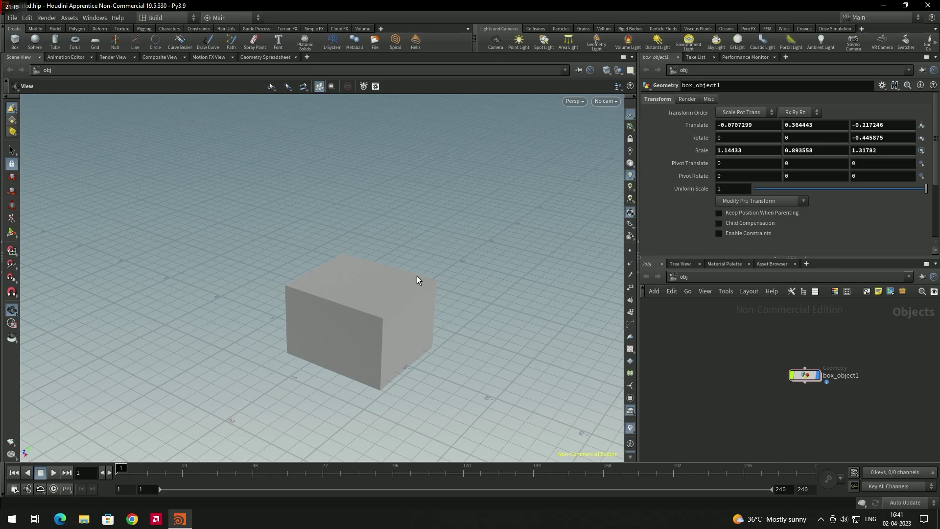
key("space+b")
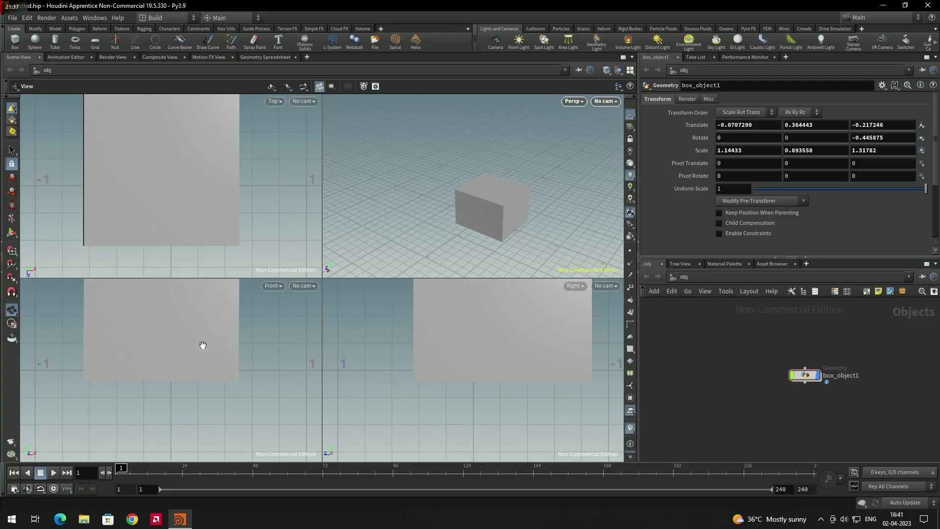
key("space+b")
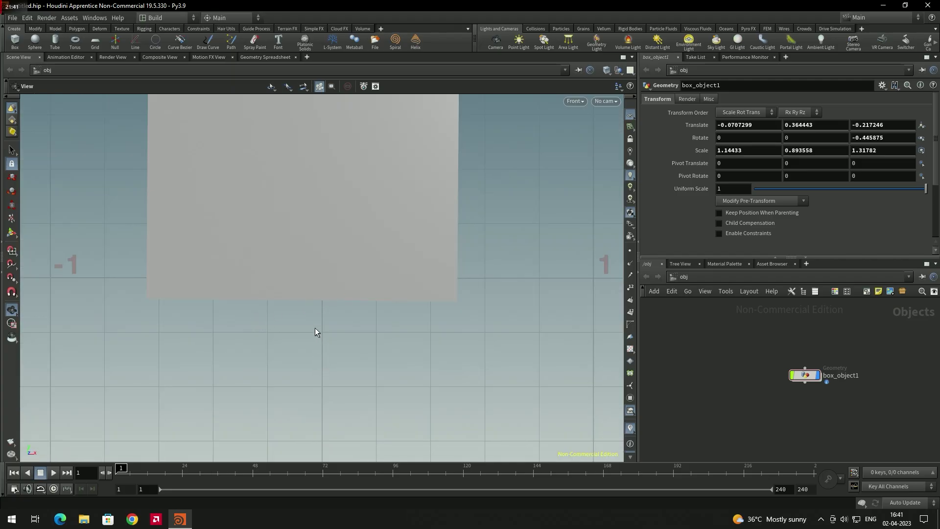
key("space+b")
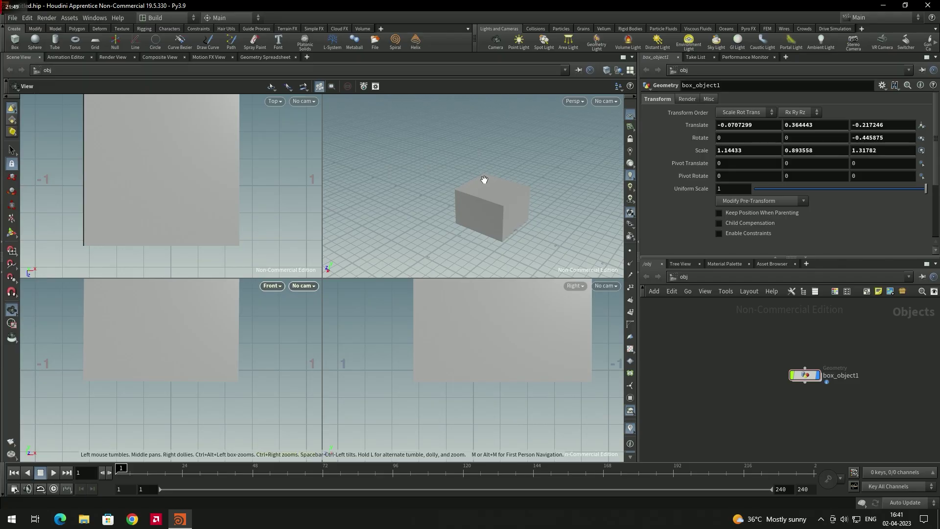
key("space+b")
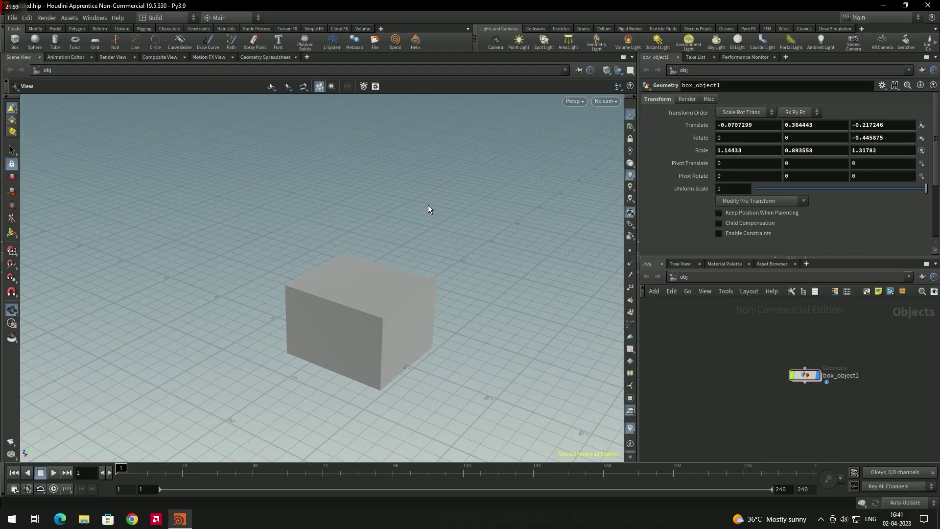
key("space+b")
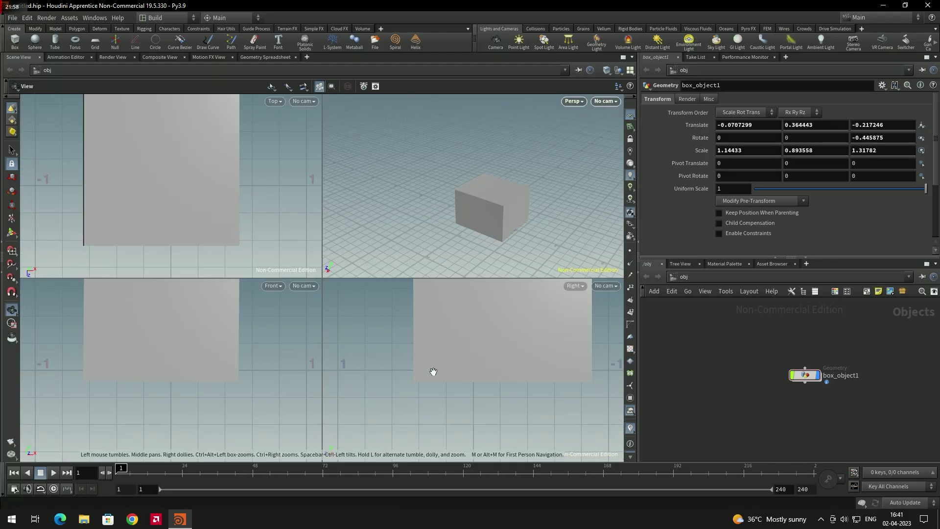
key("space+b")
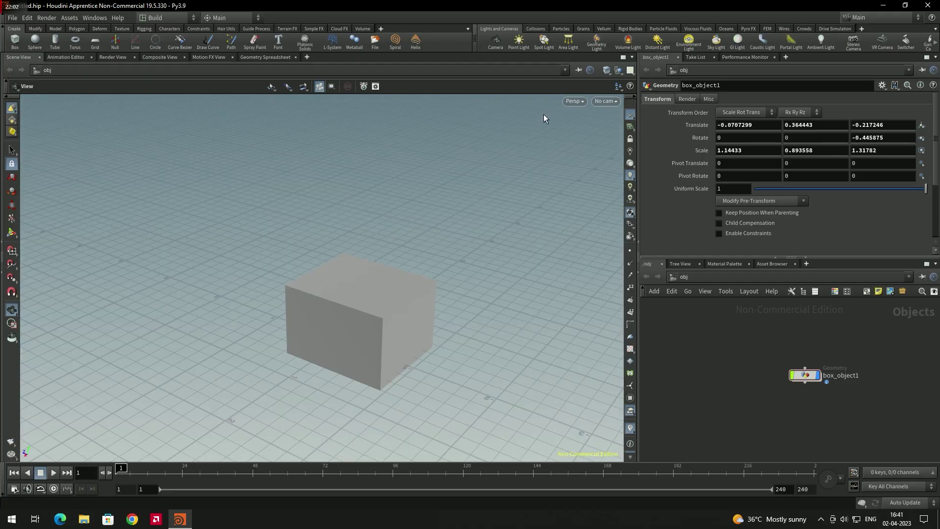
Show the box in the Front view using the viewport's view options and set the view back to Perspective.
left_click(571, 101)
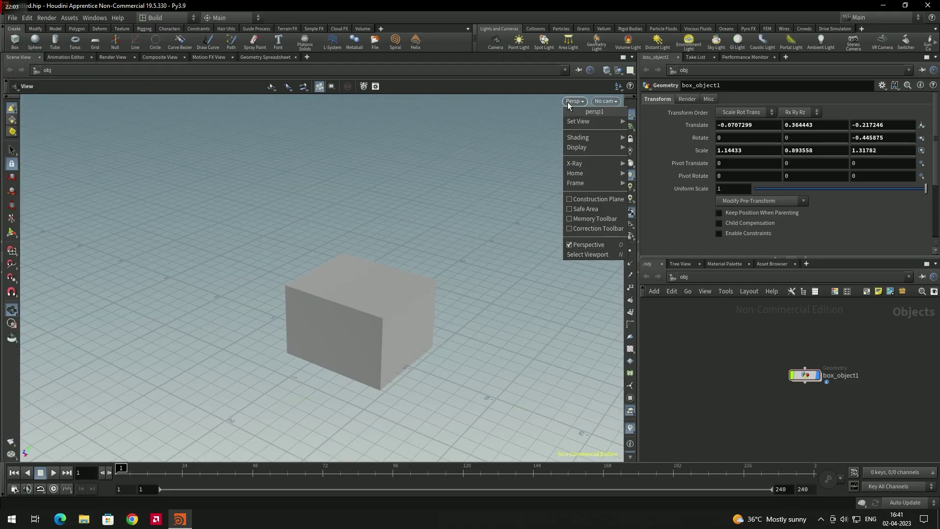
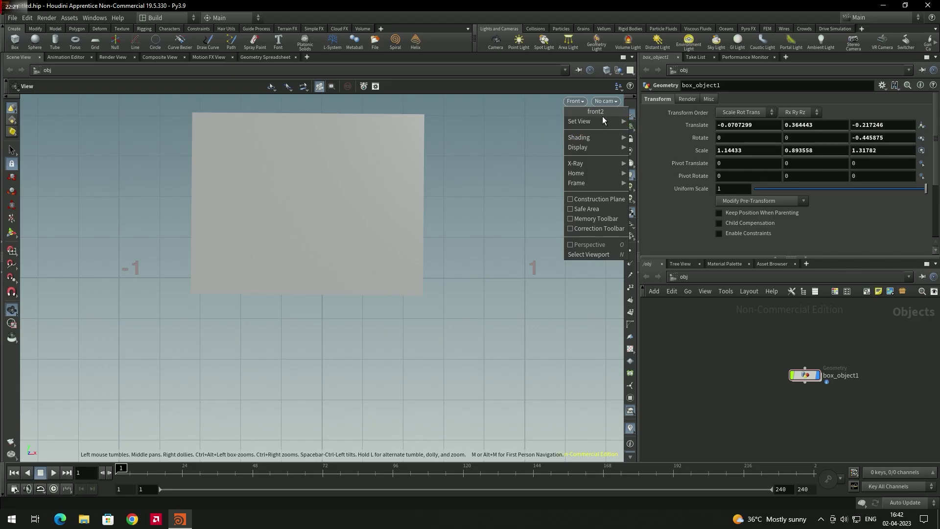
mouse_move(601, 124)
left_click(688, 125)
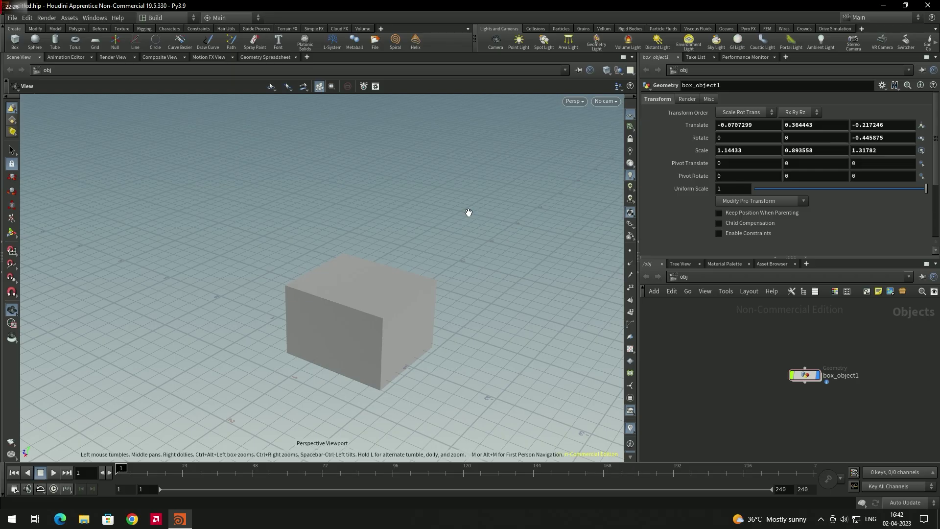
Switch the viewport through the Top, Front, Right and UV views and return to Perspective.
key("space+2")
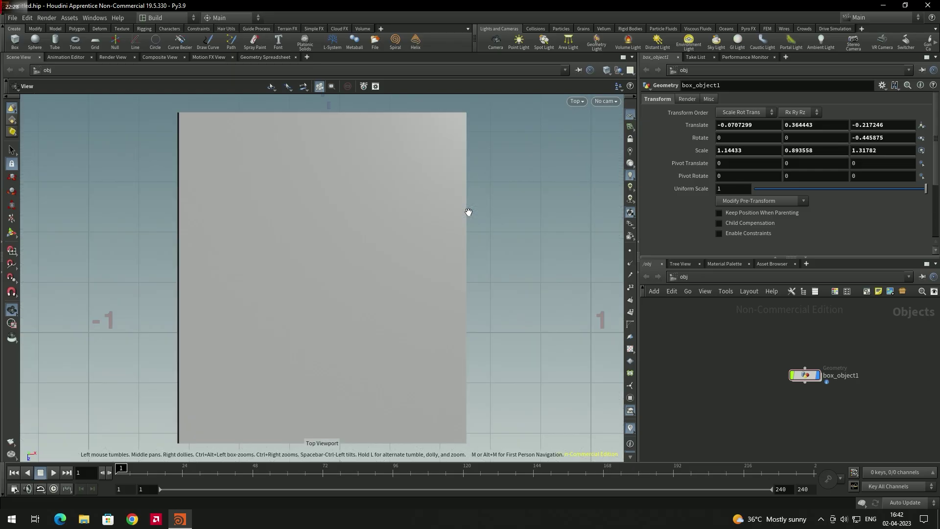
key("space+3")
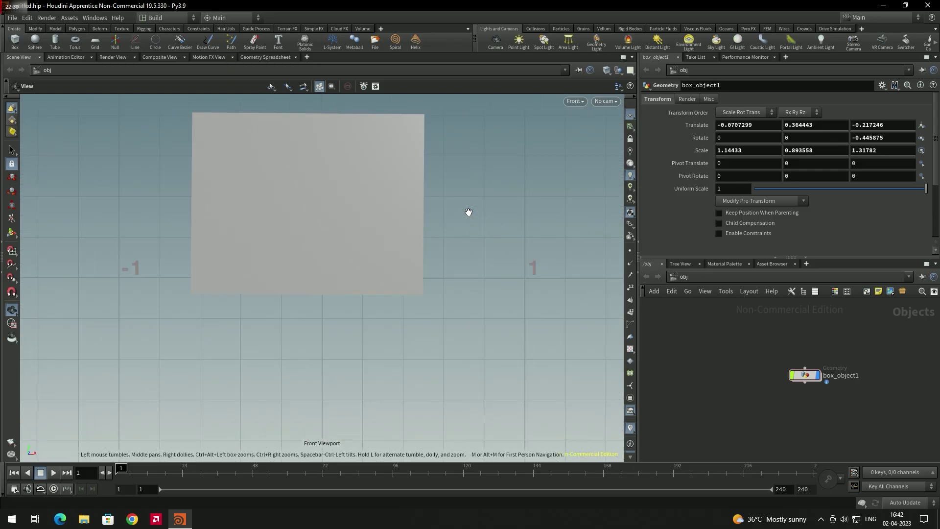
key("space+4")
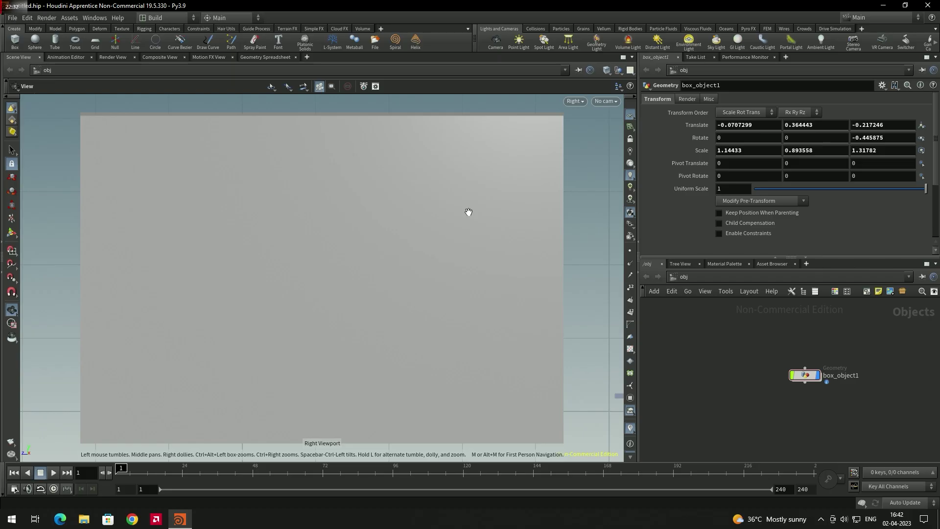
key("space+5")
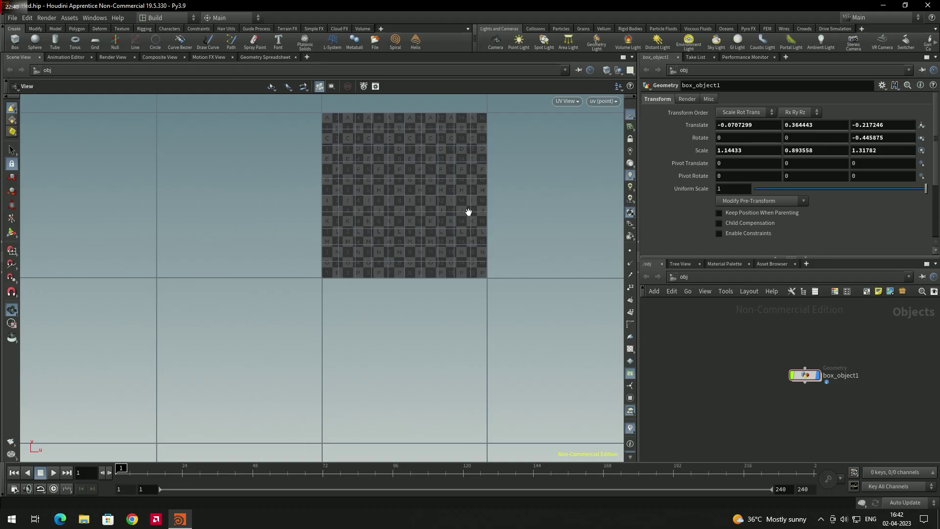
key("space+1")
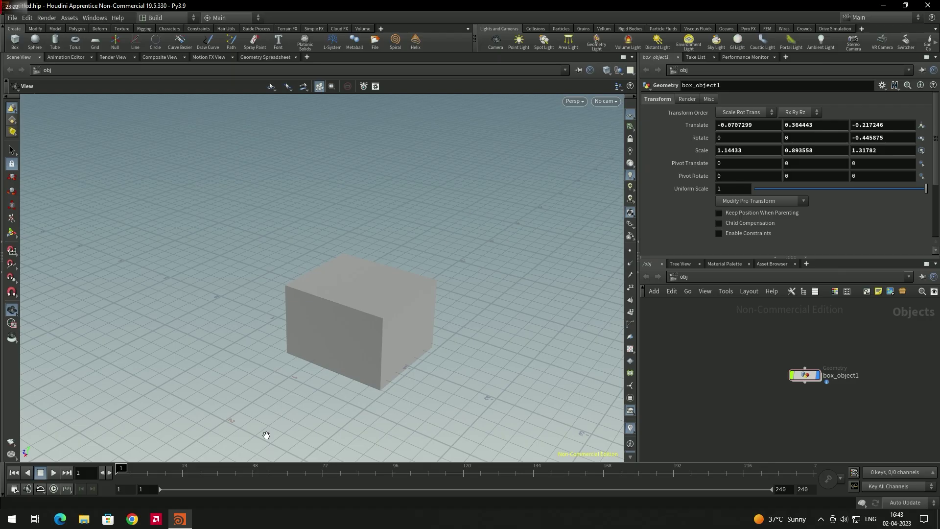
Create a sphere beside the box at about X 0.81, Y 0.84, Z 1.72.
left_click(35, 42)
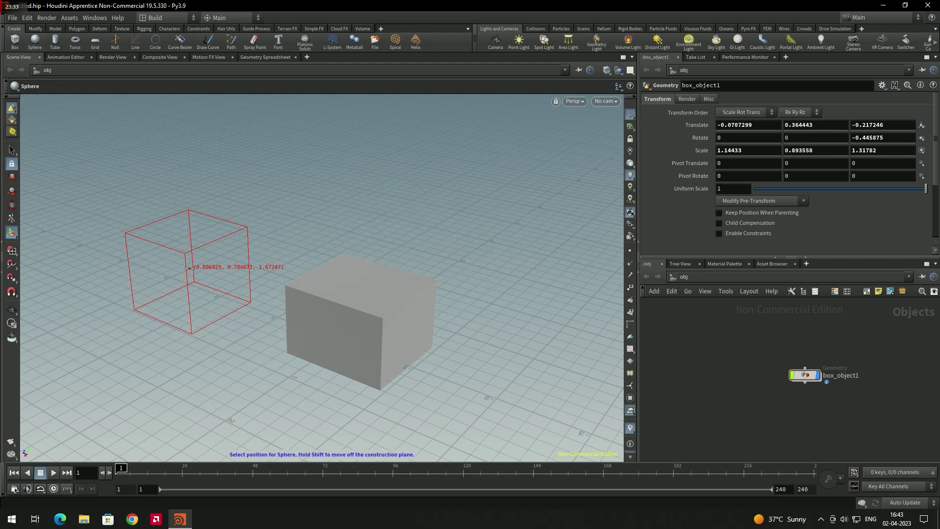
left_click(187, 263)
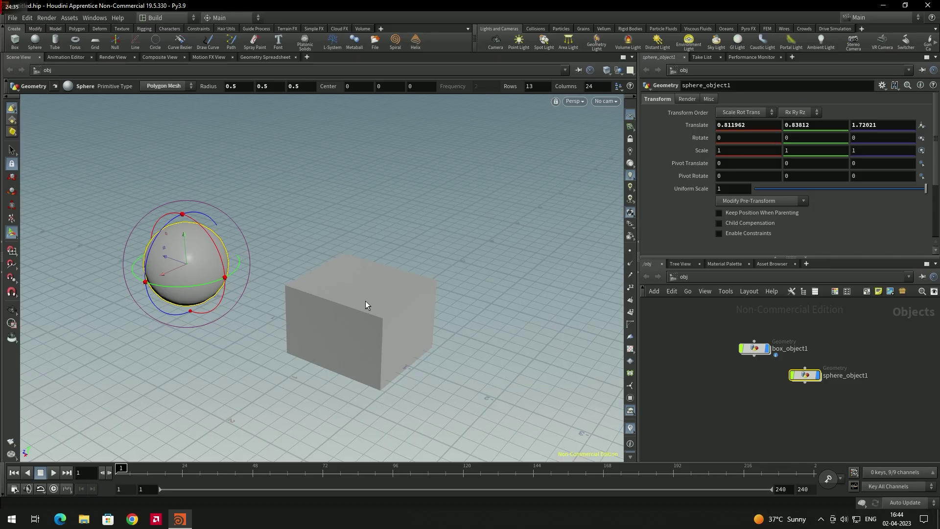
Select the box and sphere nodes in turn in the object network, ending with the box selected.
left_click(754, 348)
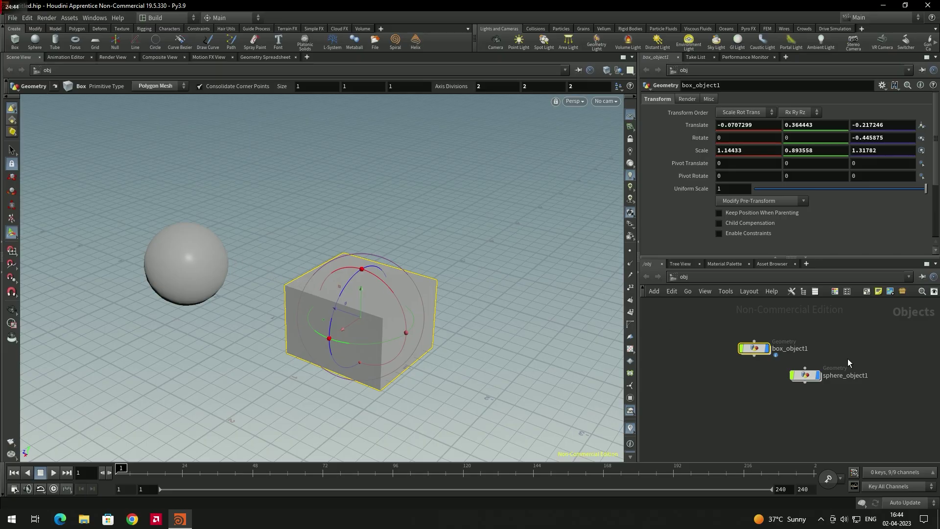
left_click(813, 378)
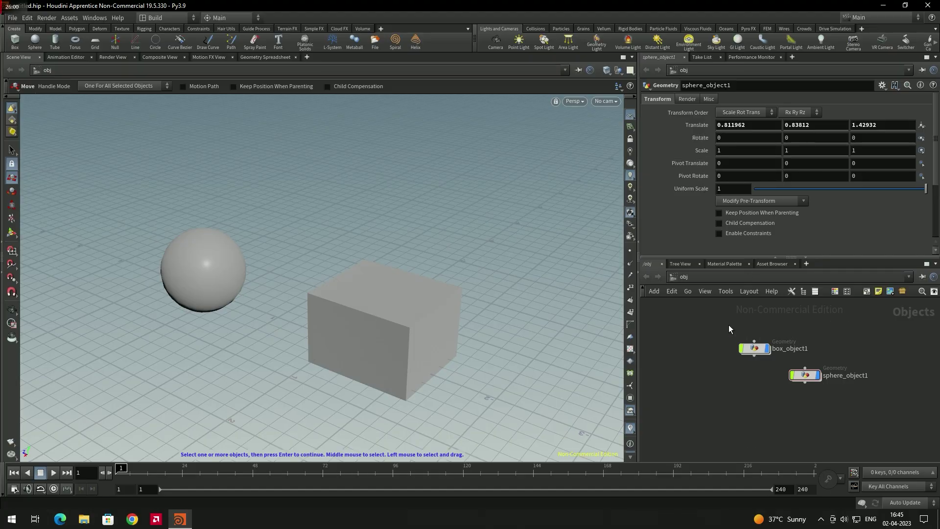
left_click(757, 349)
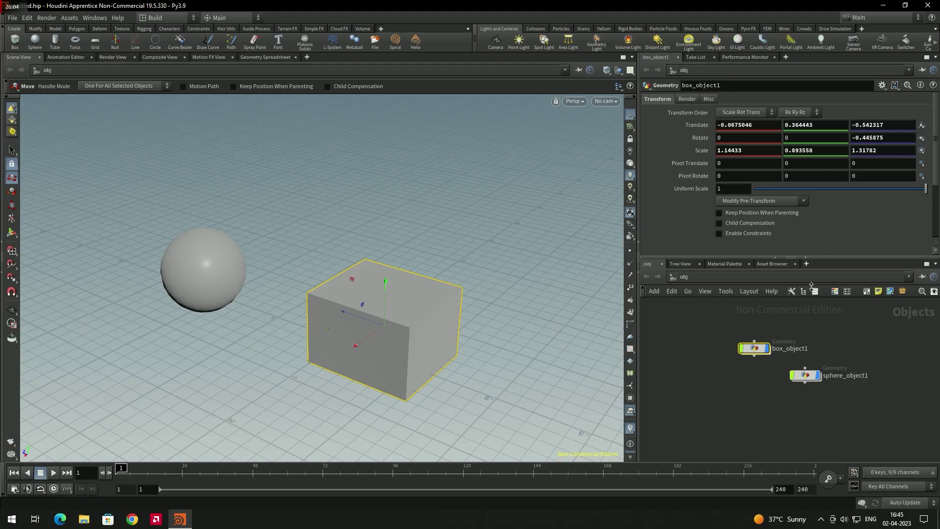
Select the sphere node, set its X translation to 5 and bring the sphere back into view.
left_click(807, 373)
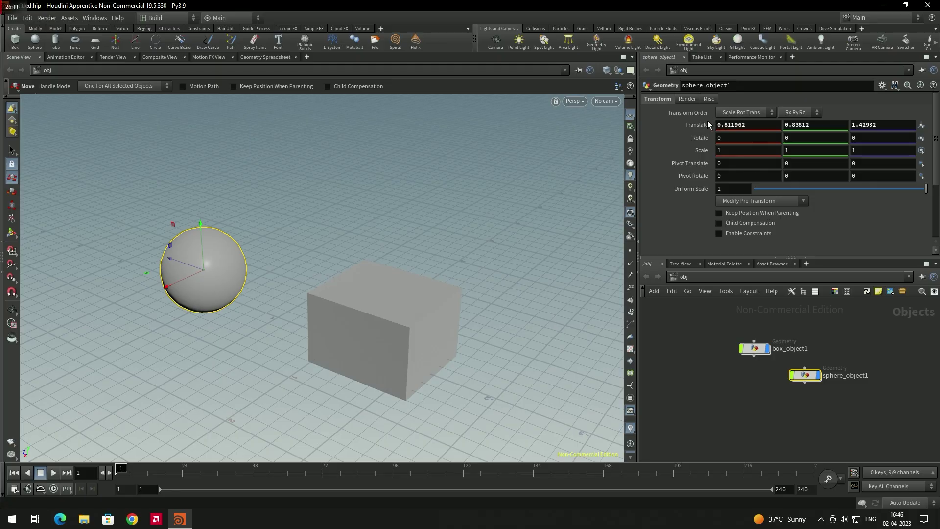
left_click(757, 125)
type("5")
key("Return")
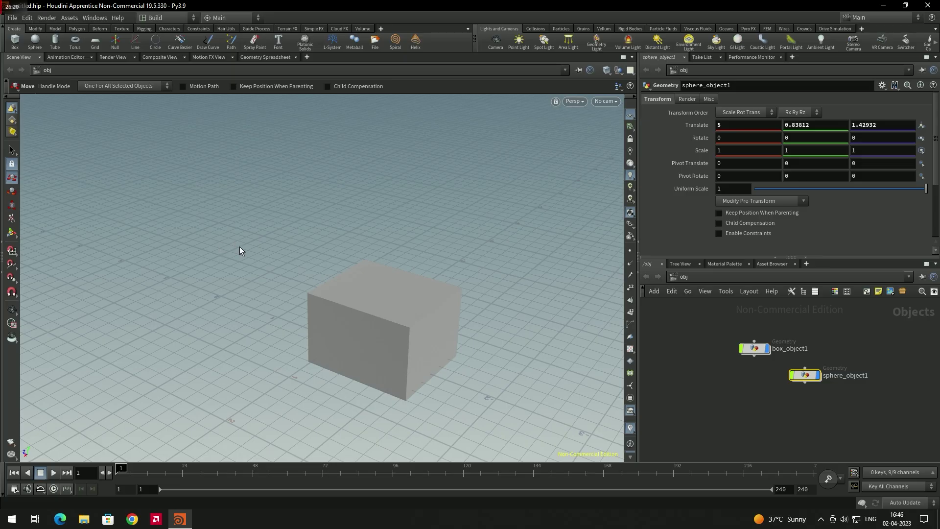
left_click(11, 309)
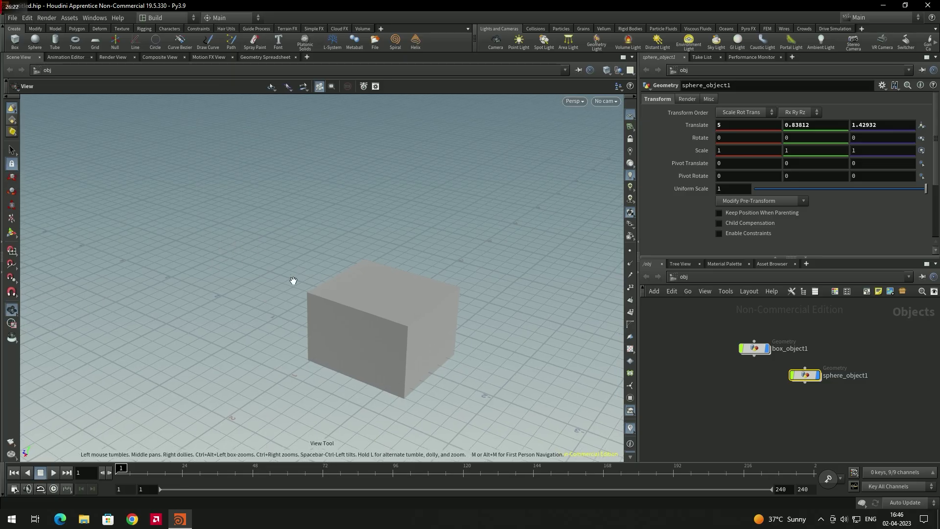
left_click_drag(338, 264, 315, 329)
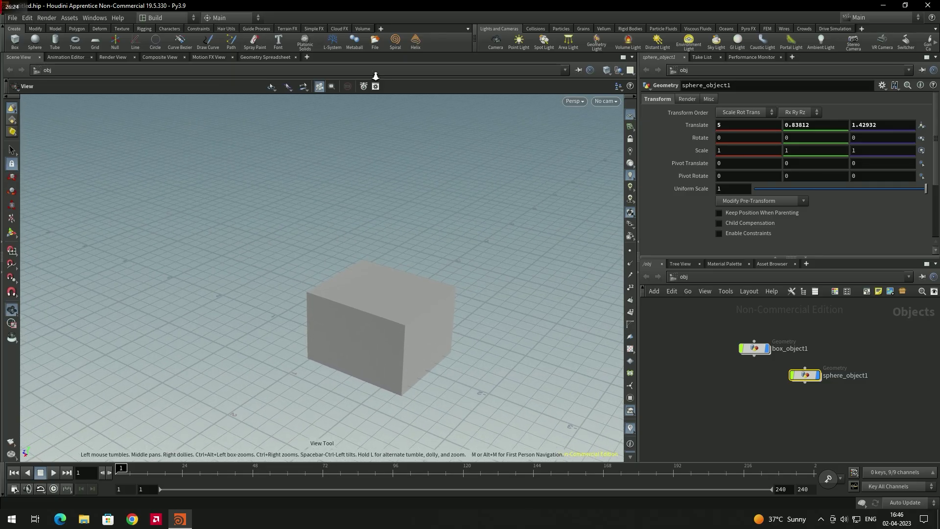
scroll(422, 246, "down", 5)
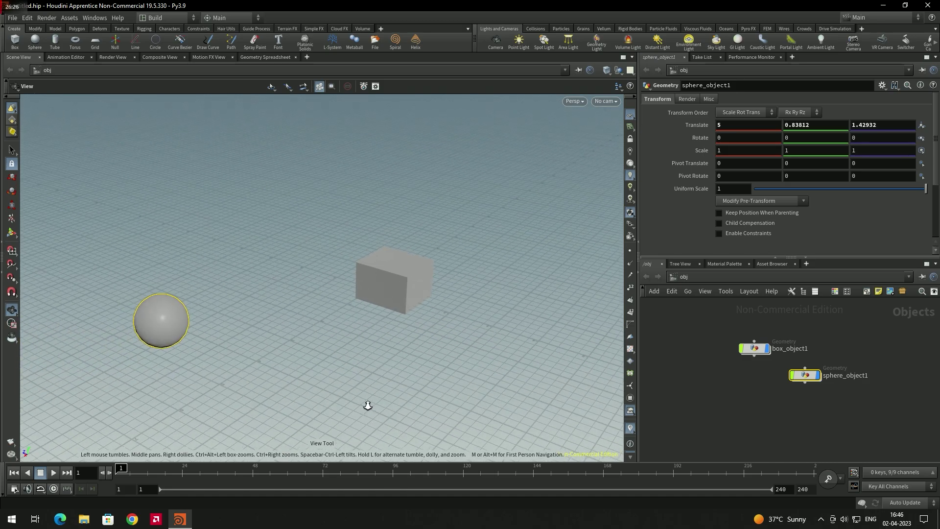
scroll(368, 406, "down", 2)
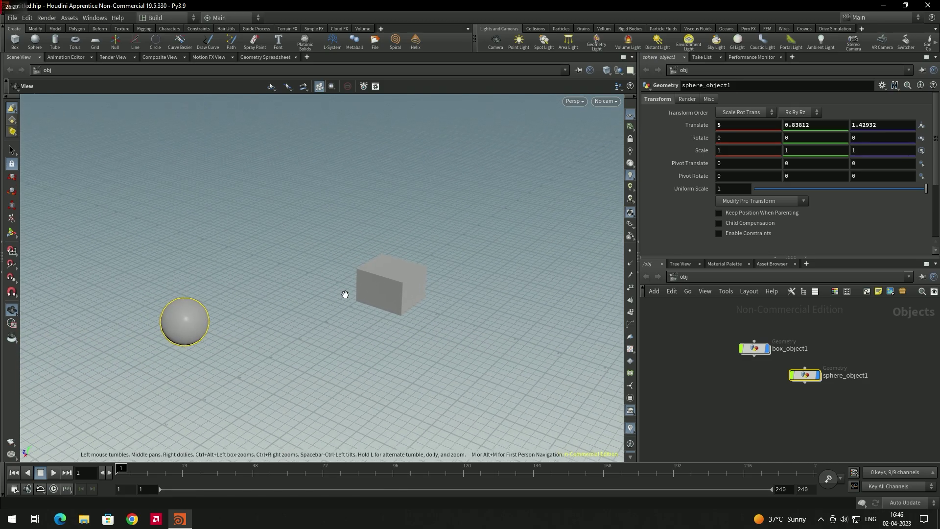
Set the sphere's X, Y and Z translation to 0.
double_click(748, 129)
type("0")
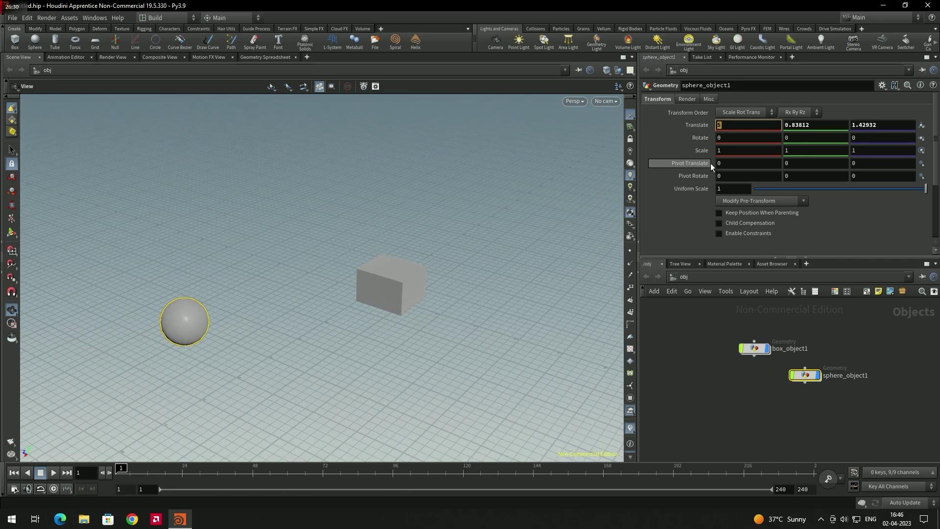
key("Return")
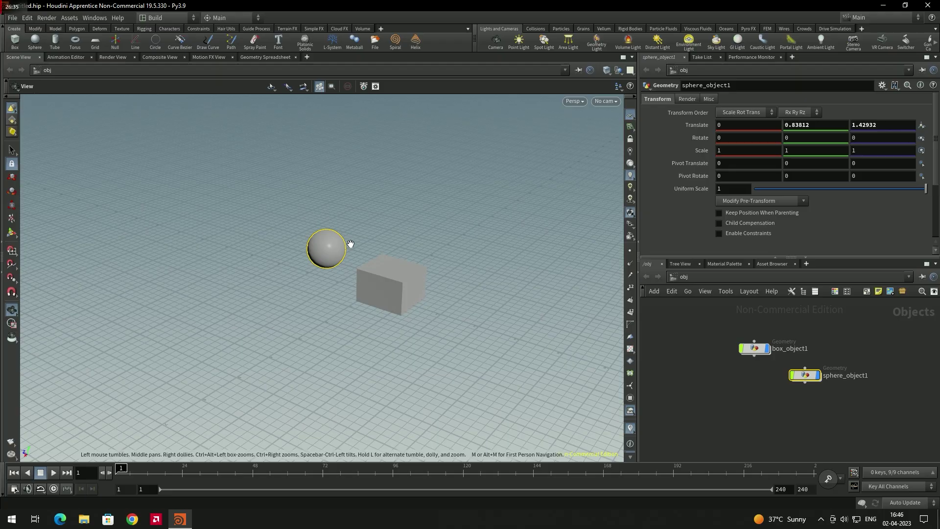
double_click(825, 126)
type("0")
key("Tab")
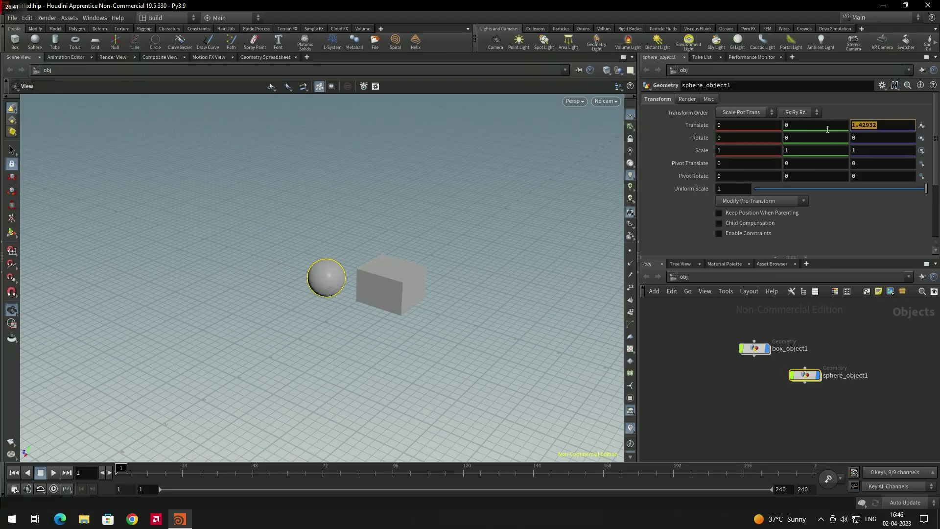
type("0")
key("Return")
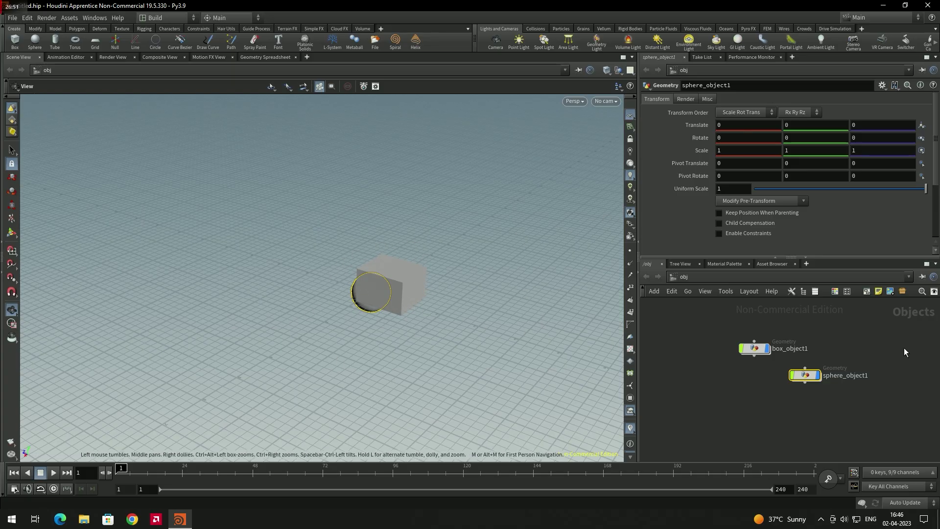
Select the box node and set its X, Y and Z translation to 0.
left_click(754, 349)
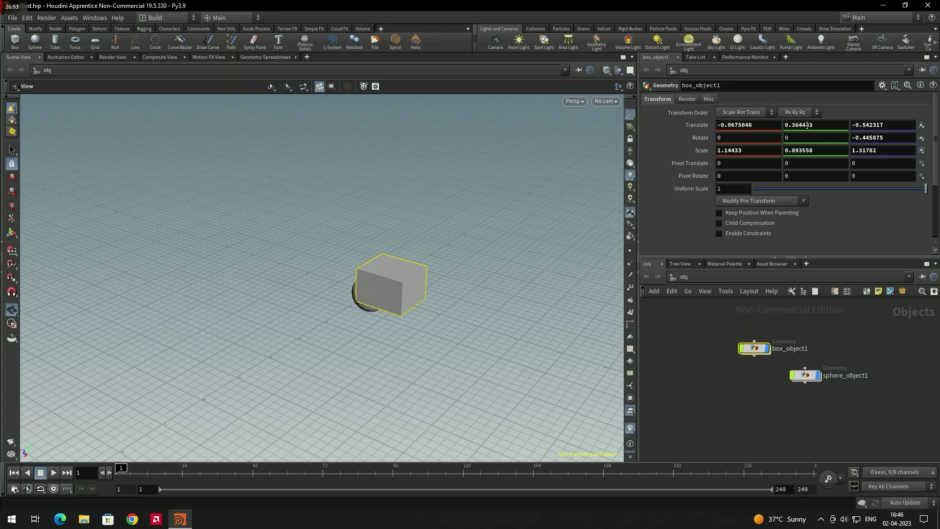
double_click(770, 122)
type("0")
left_click_drag(814, 125, 785, 125)
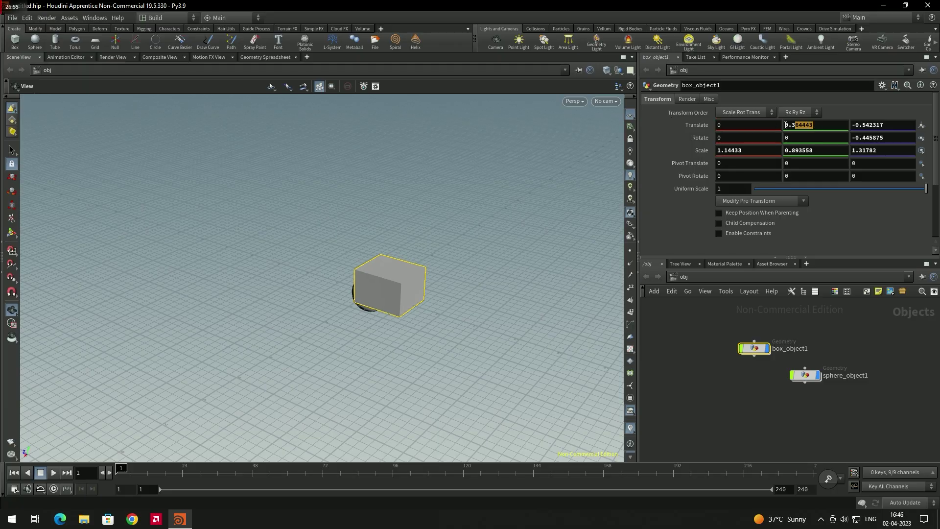
type("0")
double_click(879, 125)
type("0")
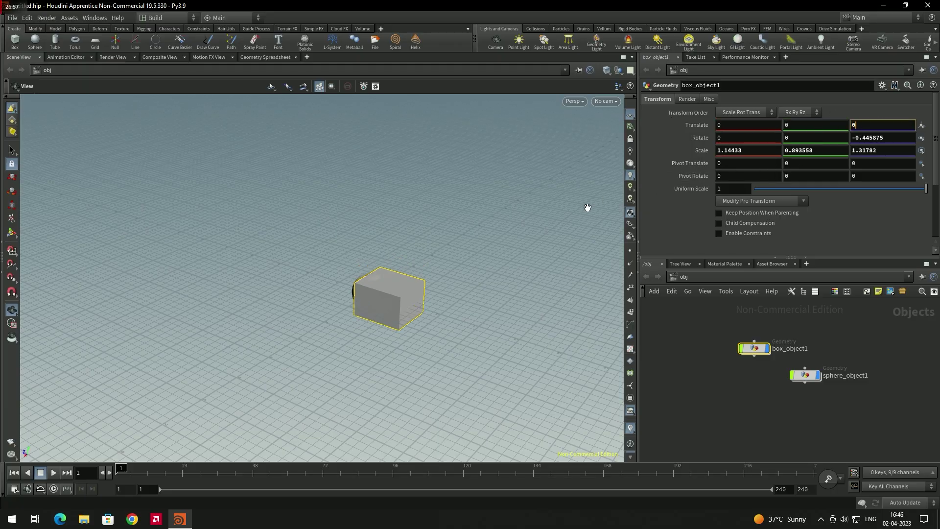
key("Return")
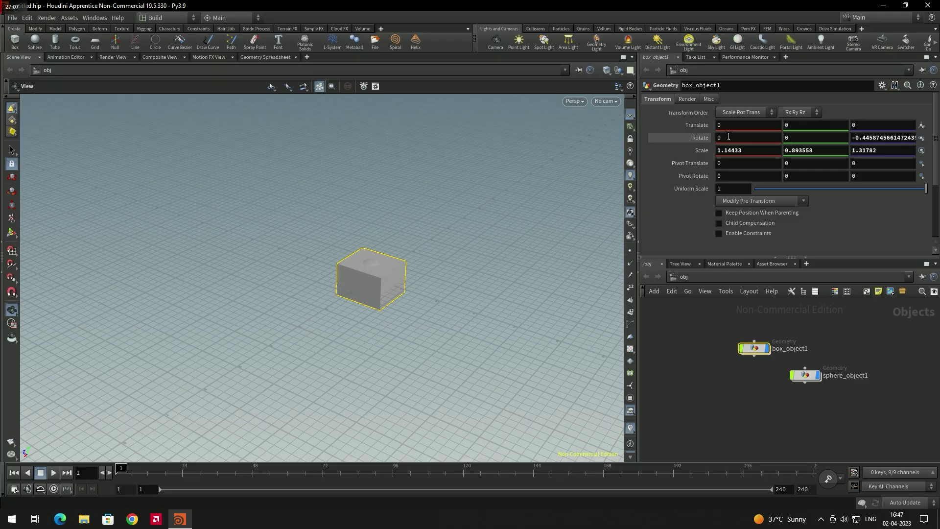
Adjust the box's X rotation to about 3.2 and its scale to about 2.64 in X and 2.79 in Y.
middle_click_drag(729, 137, 808, 138)
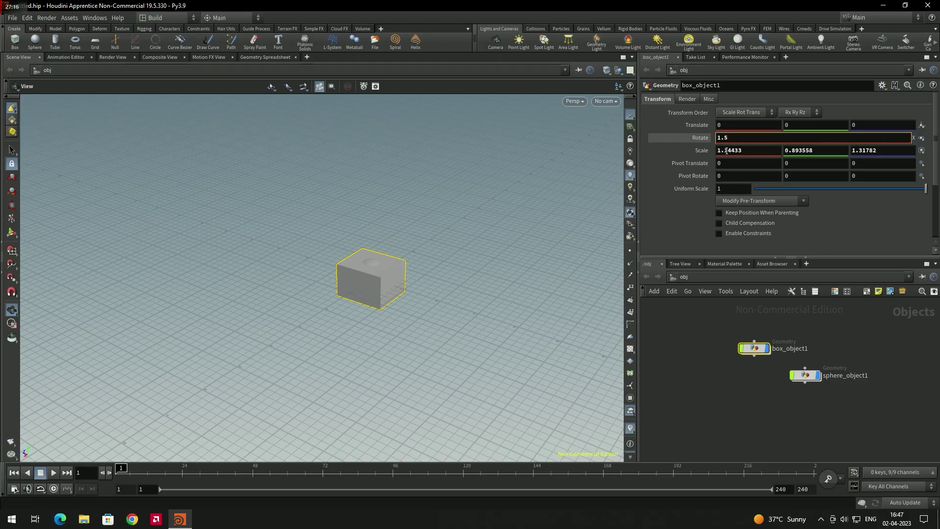
middle_click_drag(738, 150, 845, 149)
middle_click_drag(725, 134, 755, 134)
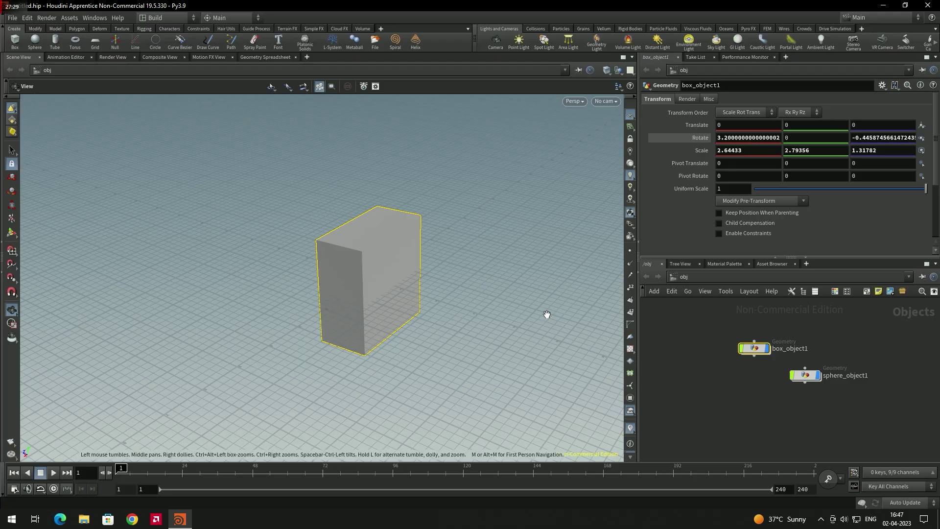
Move the box away from the sphere with the Move tool, to about 2.13 along Z.
left_click(14, 178)
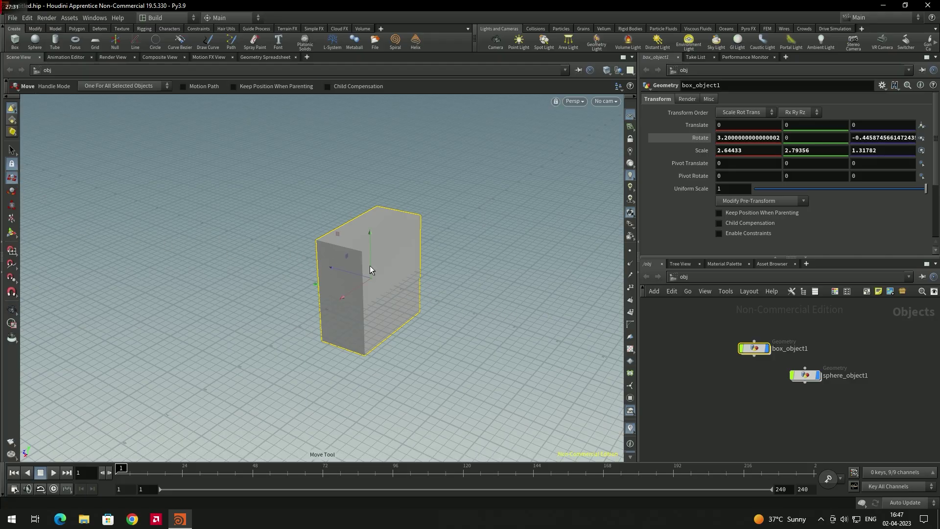
left_click_drag(344, 272, 280, 251)
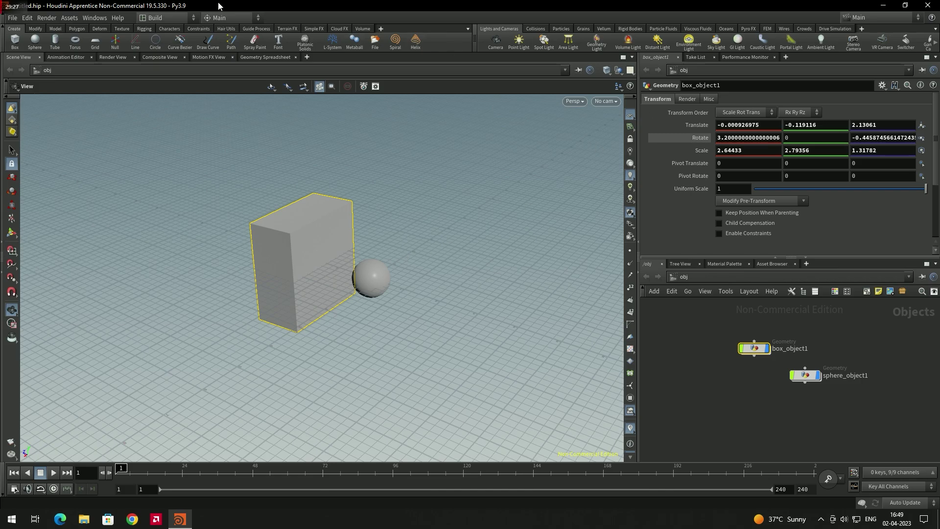
Collapse the tool shelf and the parameter pane, and restore both.
left_click(3, 32)
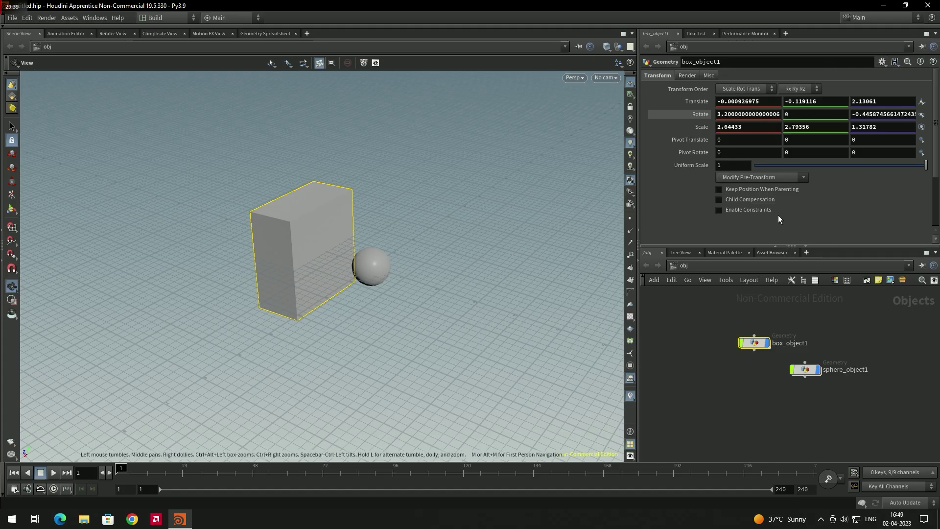
left_click(775, 244)
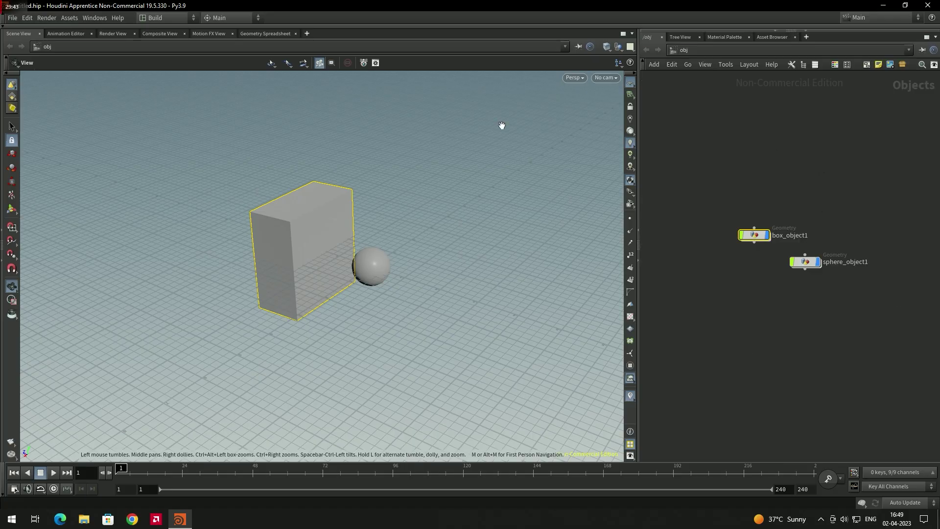
left_click(3, 26)
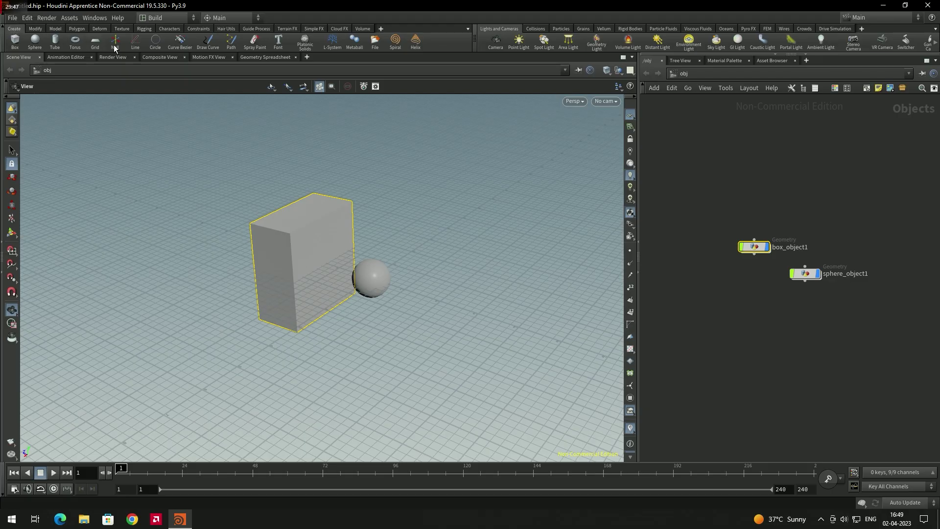
left_click(807, 57)
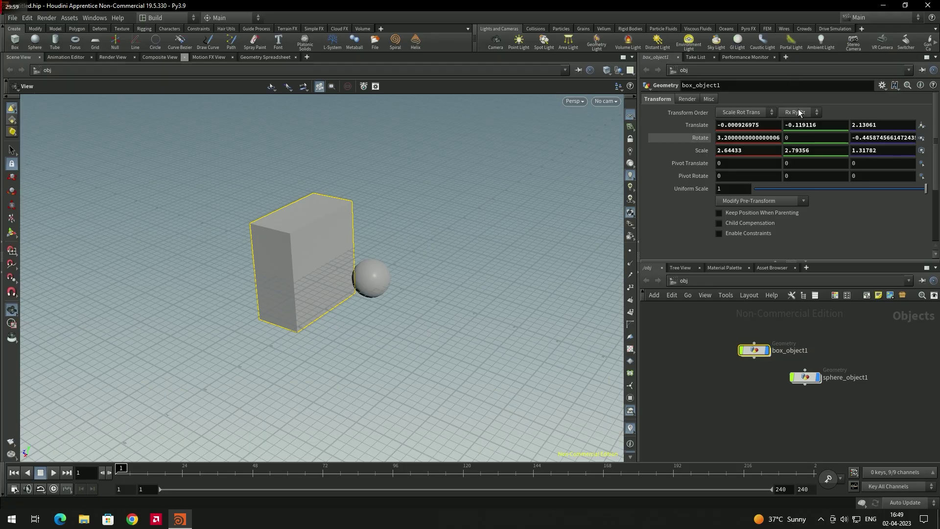
Collapse the parameter pane, and show and hide the selected sphere's parameters as an overlay in the network view.
left_click(807, 264)
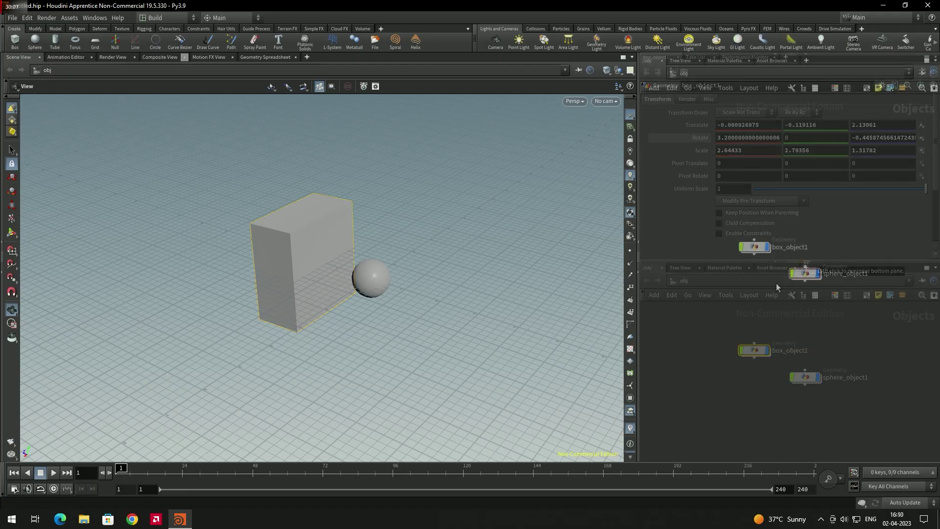
left_click(761, 287)
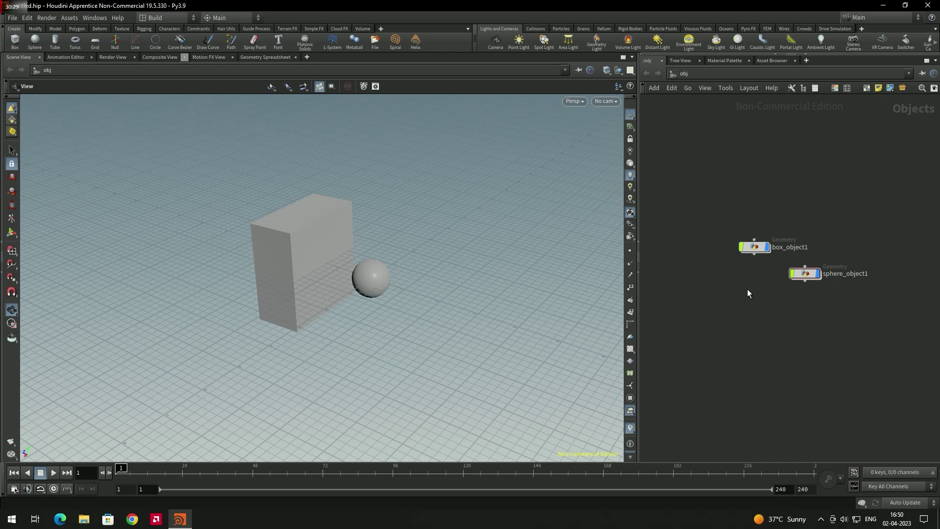
left_click(817, 277)
key("p")
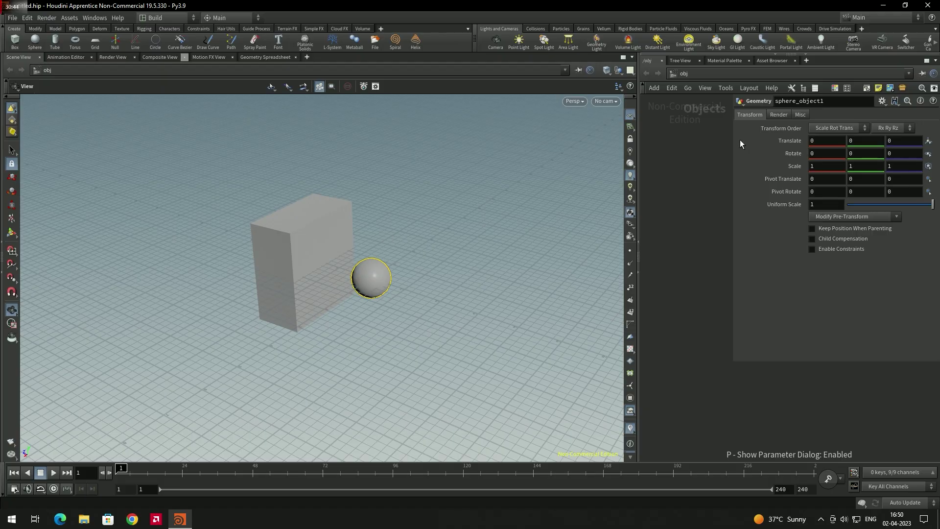
key("p")
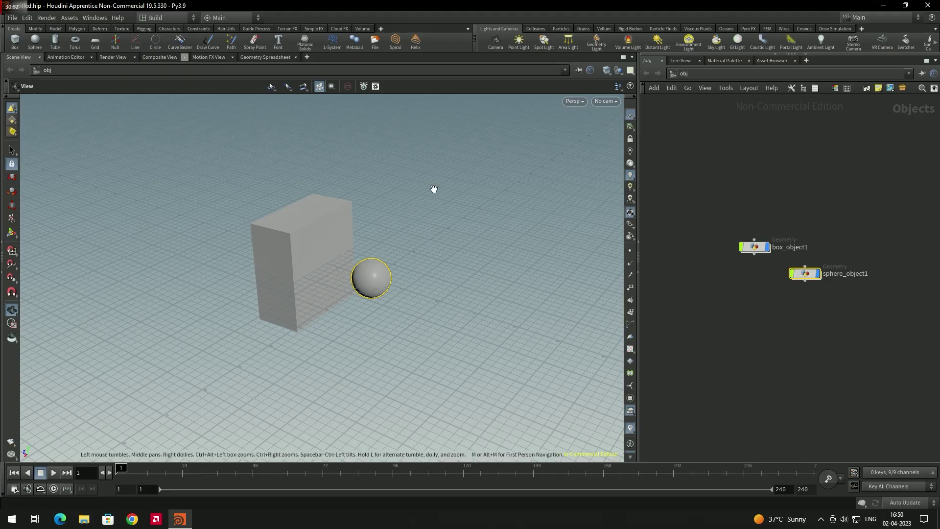
Open the View tool's floating Parameters dialog, move it aside and close it.
key("p")
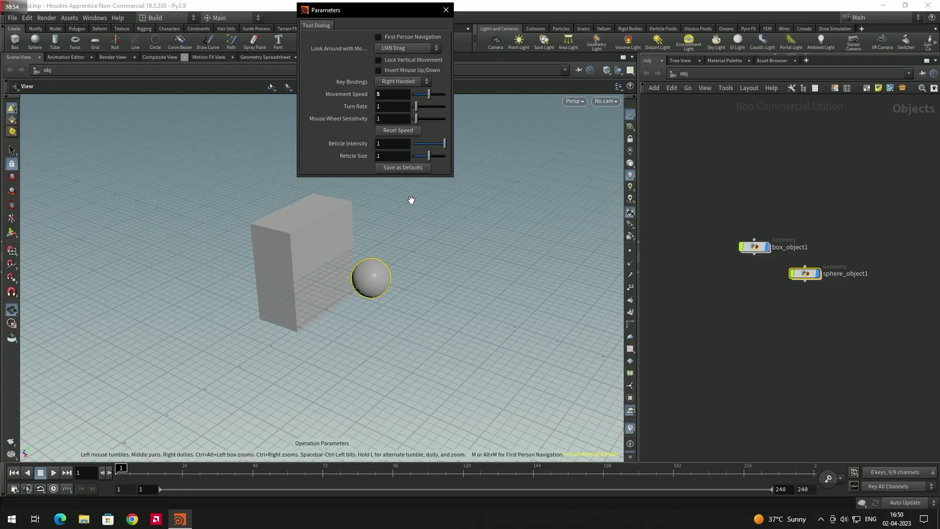
left_click_drag(337, 13, 261, 73)
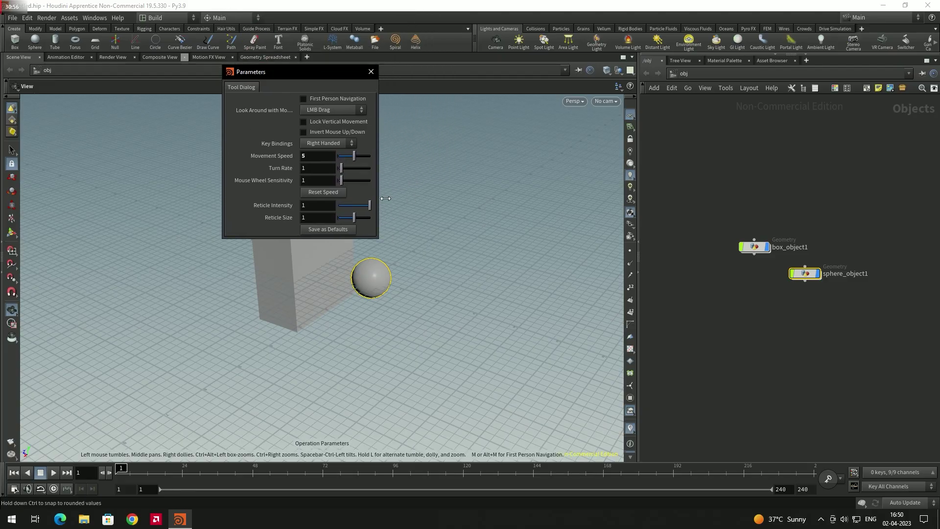
left_click(371, 72)
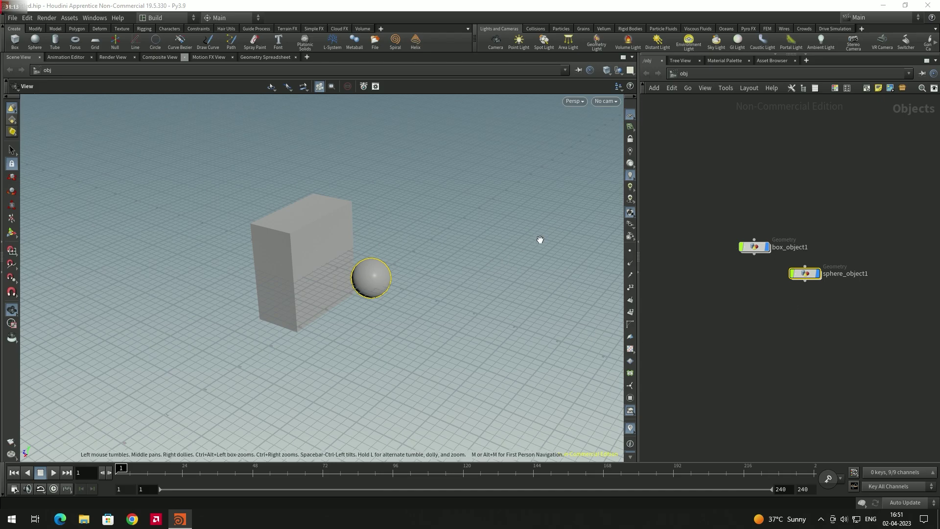
Deselect the nodes, toggle the network's parameter overlay on and off, and restore the collapsed parameter pane.
left_click(871, 172)
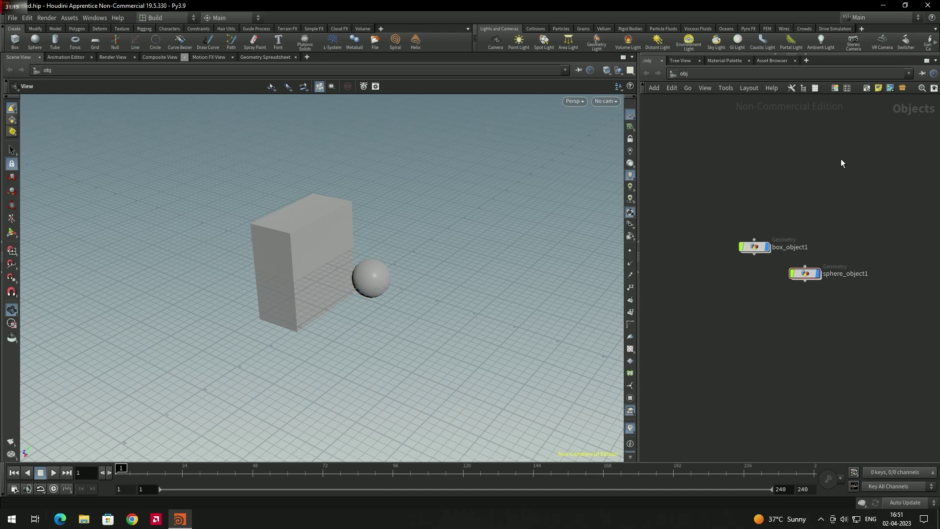
key("p")
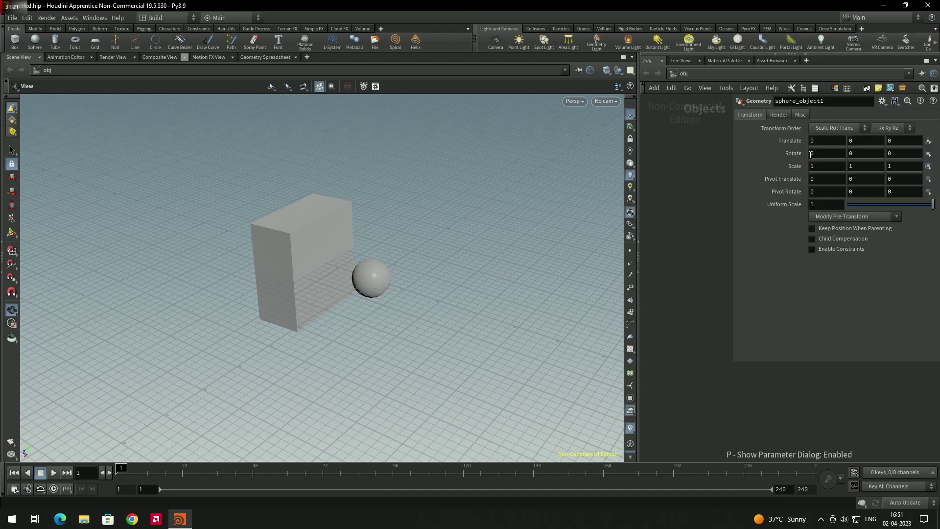
key("p")
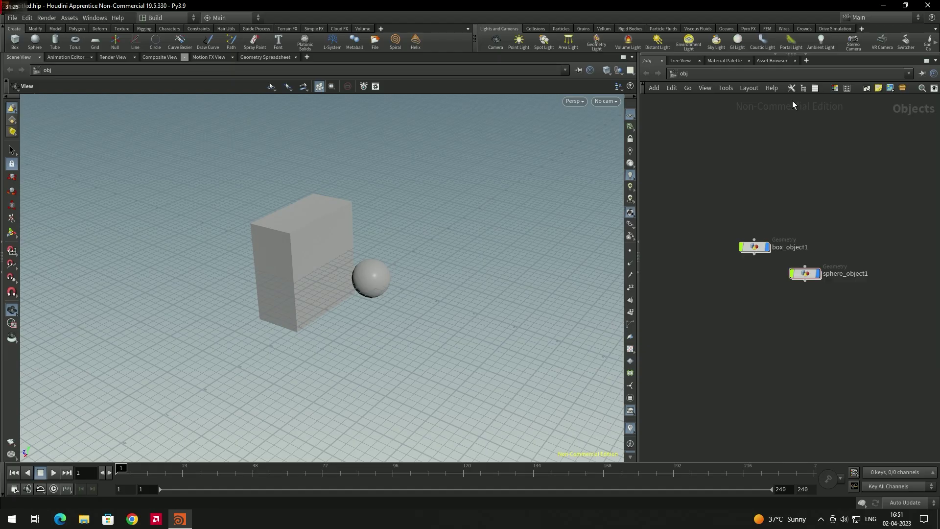
left_click(776, 57)
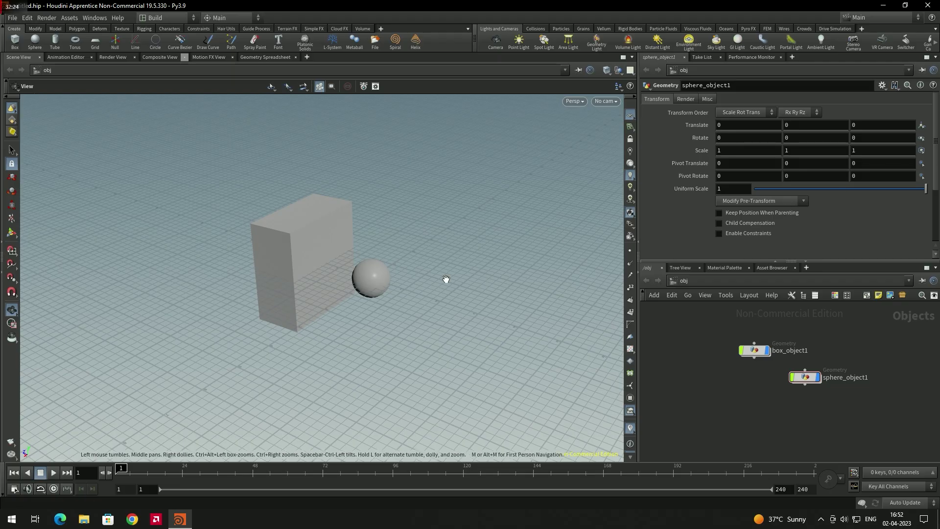
Close the object network and Tree View tabs in the pane below the parameters.
left_click(663, 268)
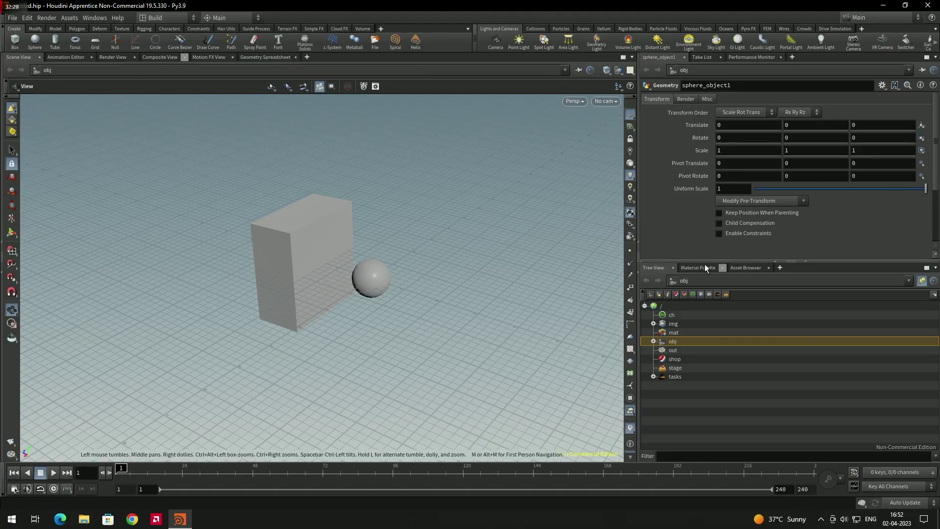
left_click(674, 268)
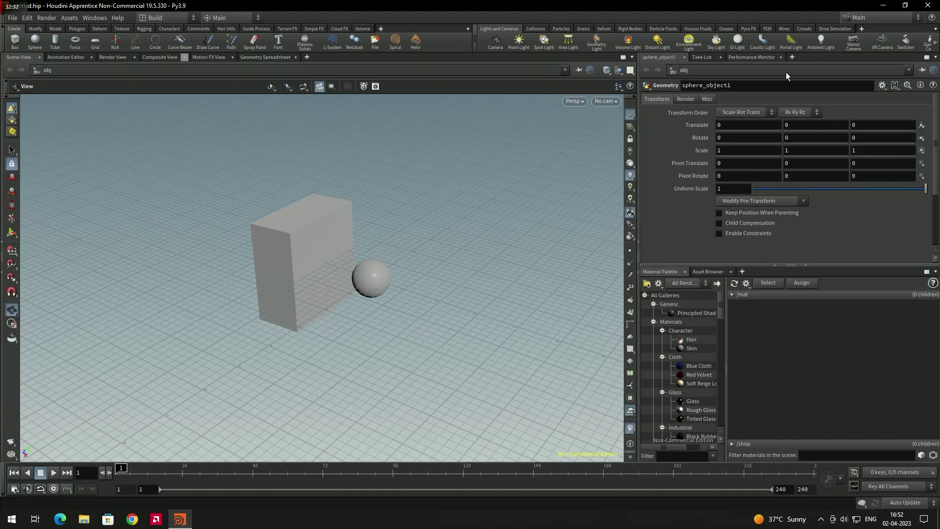
Close the sphere's parameters tab and reload the current Build desktop to restore the closed pane tabs.
left_click(684, 58)
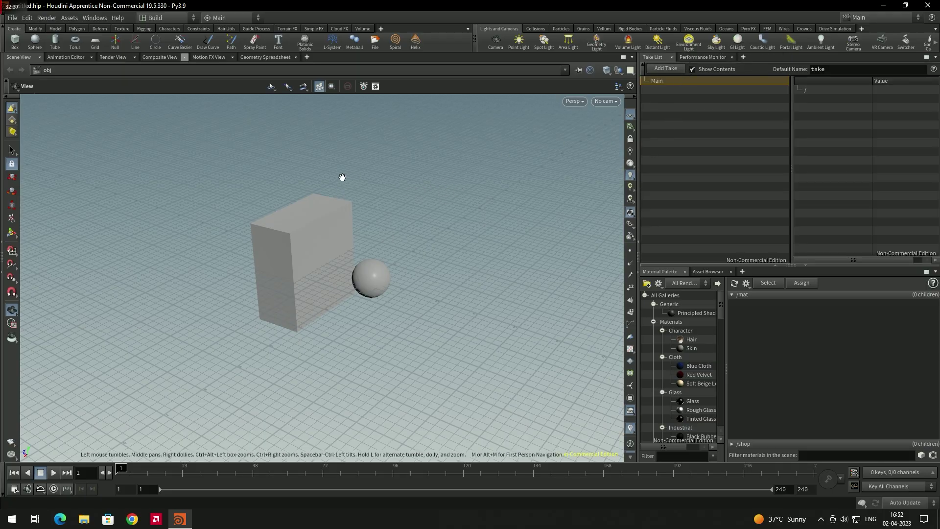
left_click(162, 19)
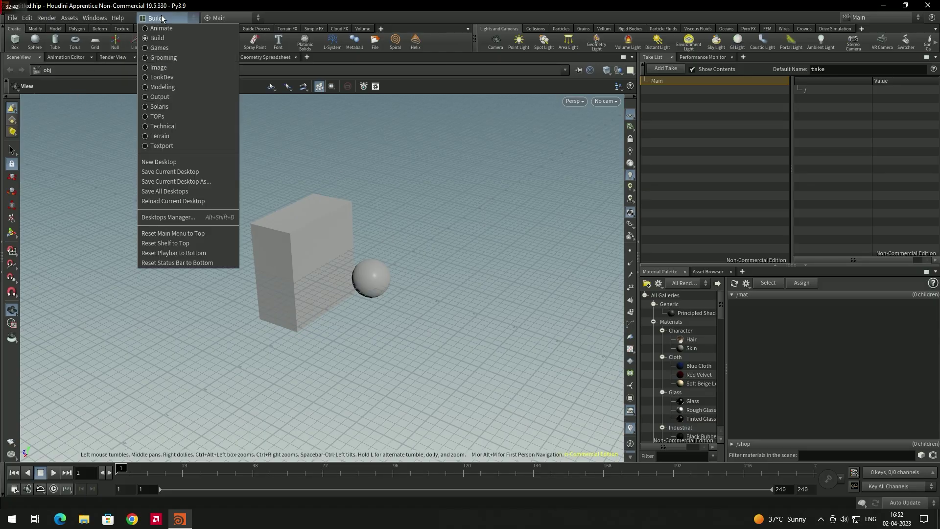
left_click(182, 201)
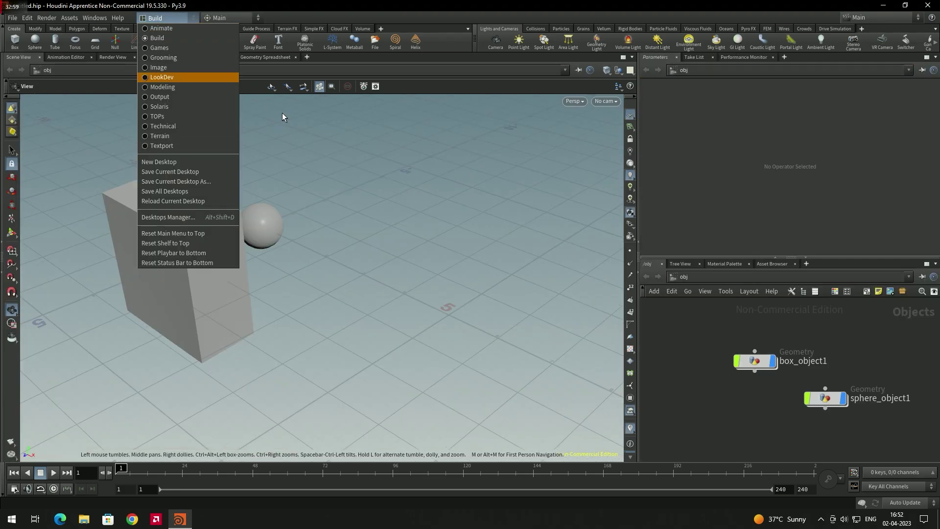
left_click(282, 113)
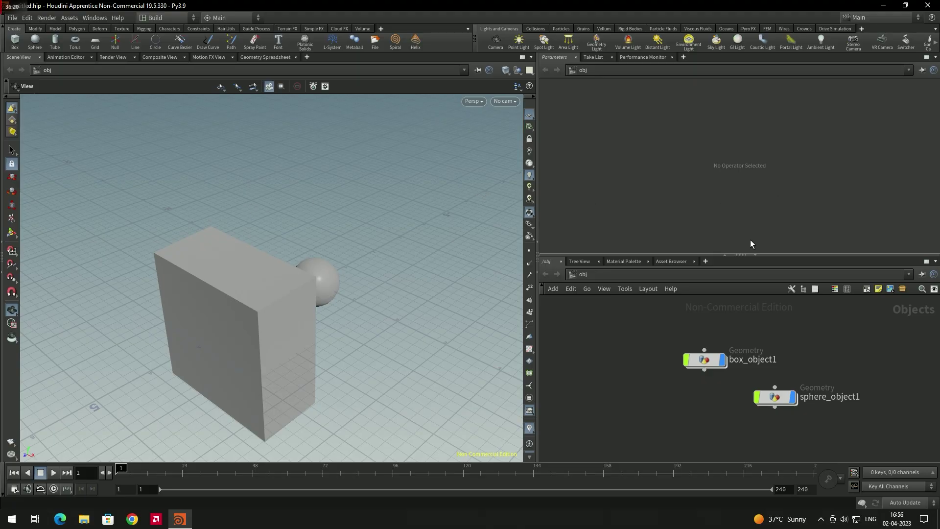
Collapse the parameter pane and the playbar, and narrow the scene view slightly to widen the network pane.
left_click(726, 253)
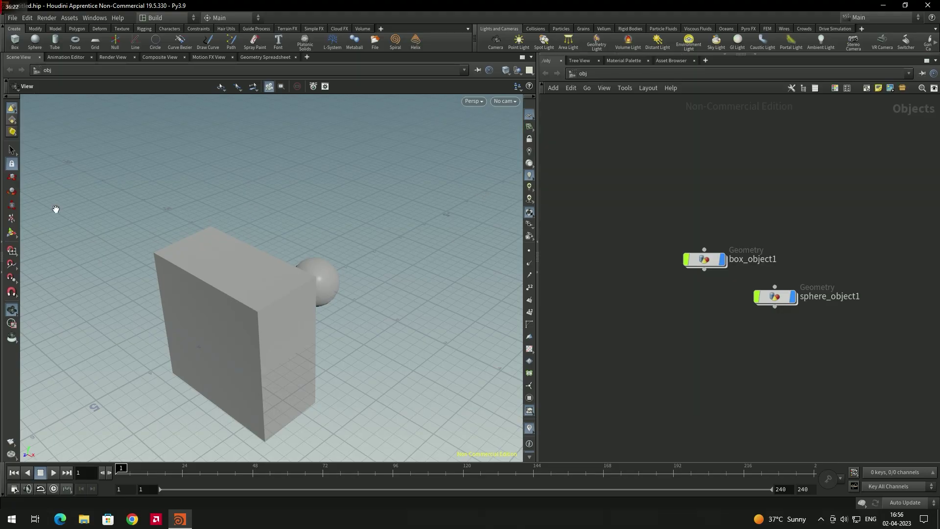
left_click(3, 497)
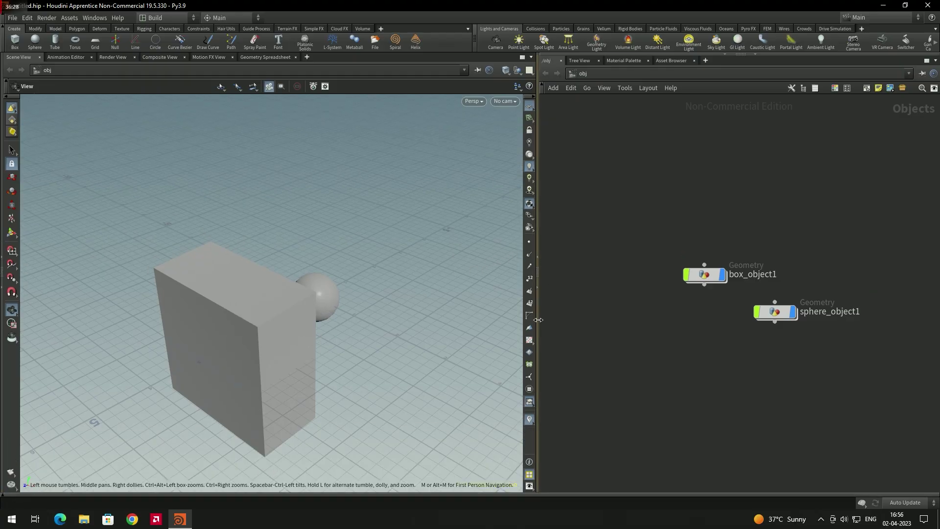
left_click_drag(538, 325, 513, 318)
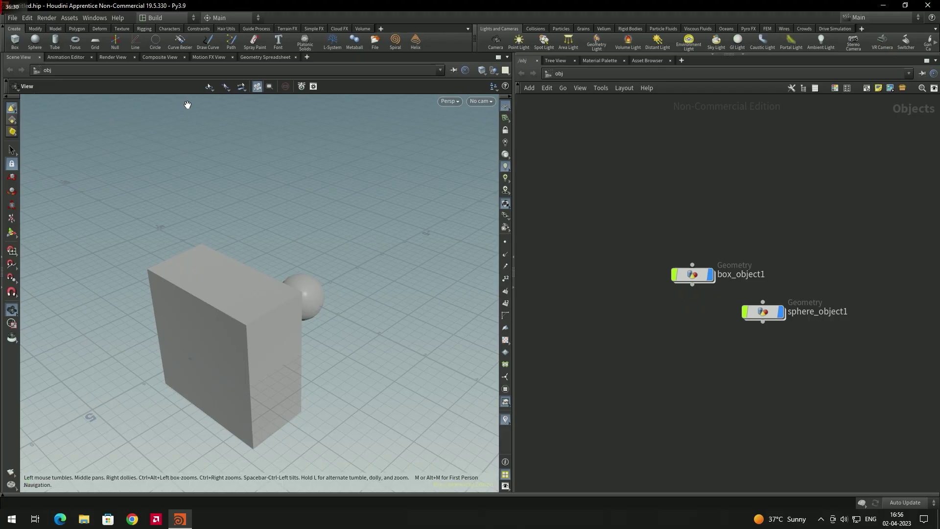
Save the current pane layout as a new desktop named 123.
left_click(155, 18)
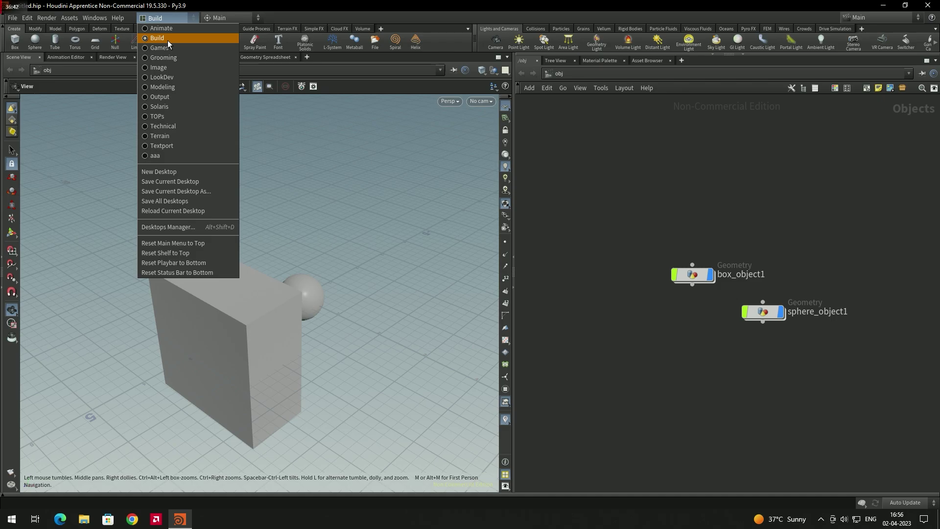
left_click(163, 191)
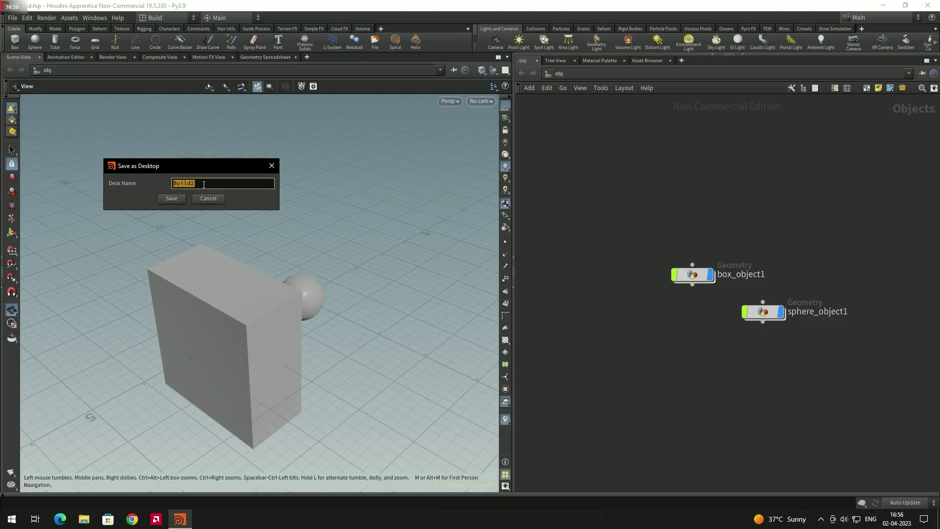
type("123")
left_click(172, 198)
left_click(255, 222)
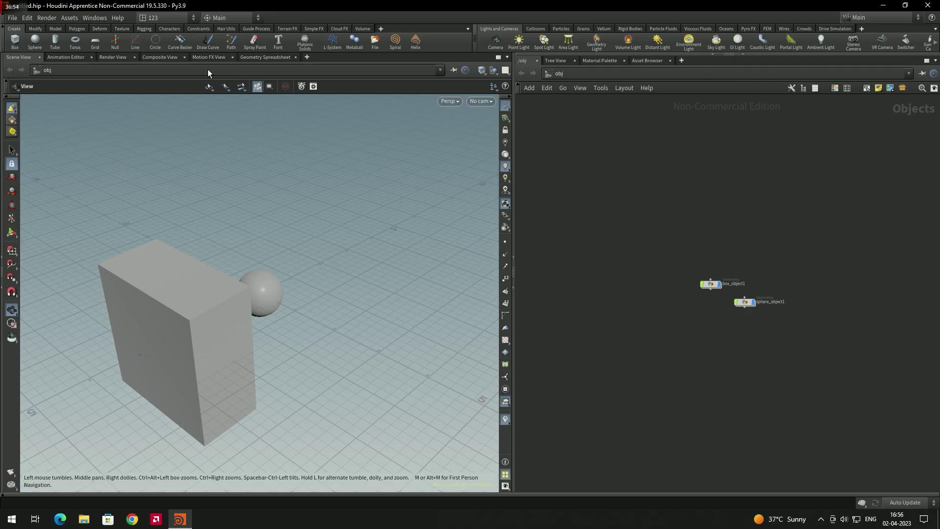
Switch the desktop to Build, back to the saved 123 layout, and to Build again.
left_click(165, 19)
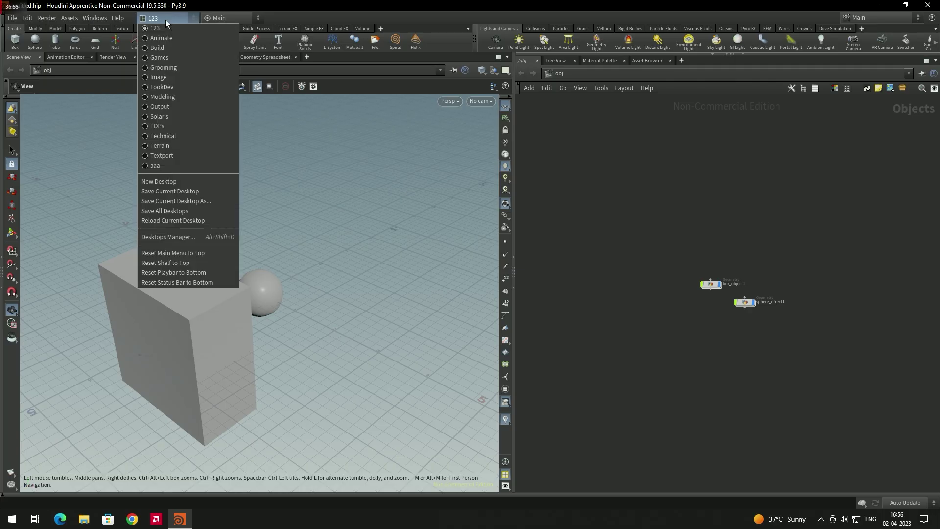
left_click(161, 51)
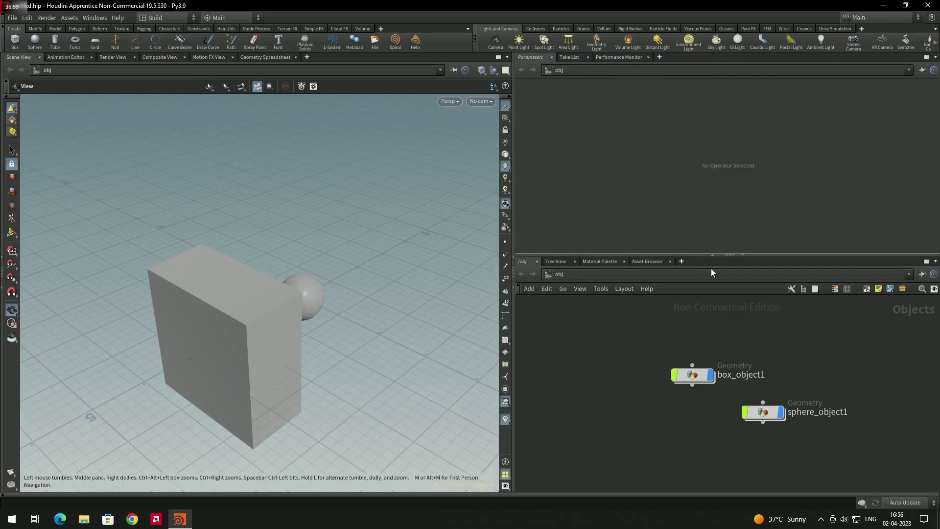
left_click(152, 18)
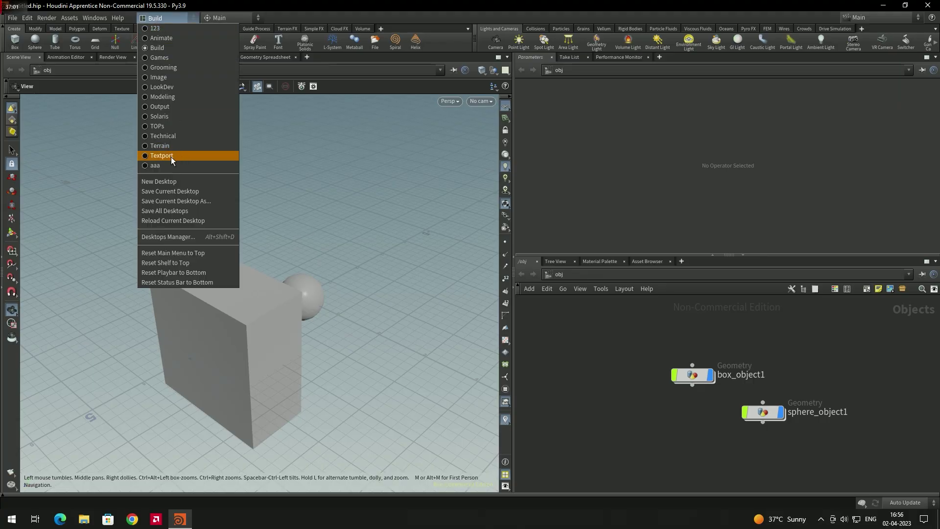
left_click(158, 28)
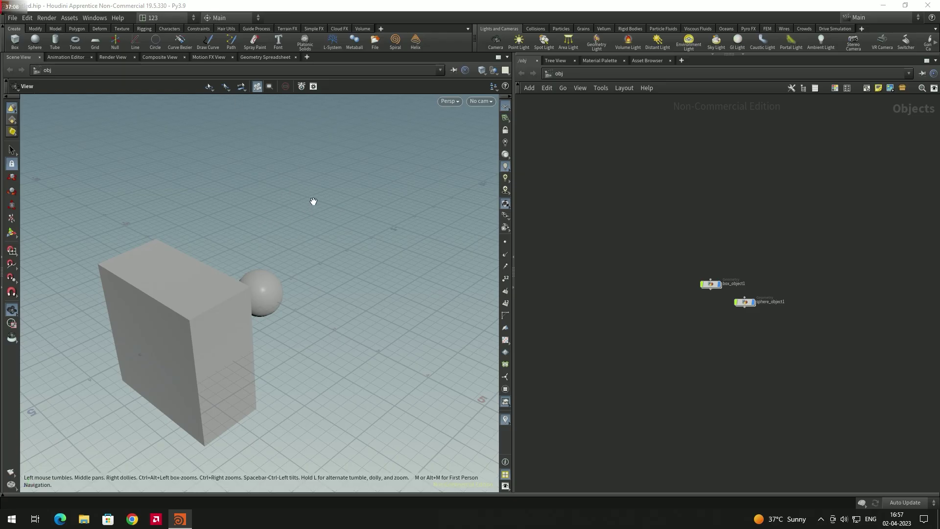
left_click(159, 19)
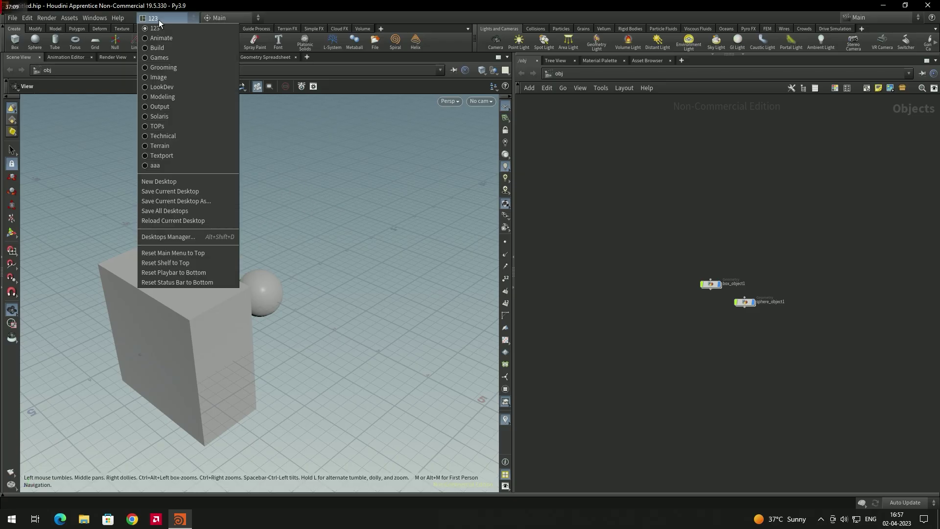
left_click(163, 49)
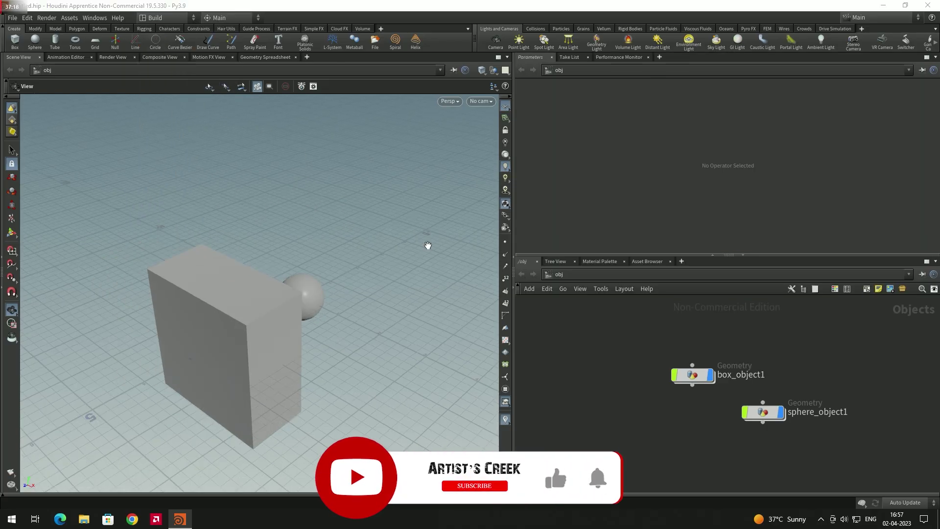